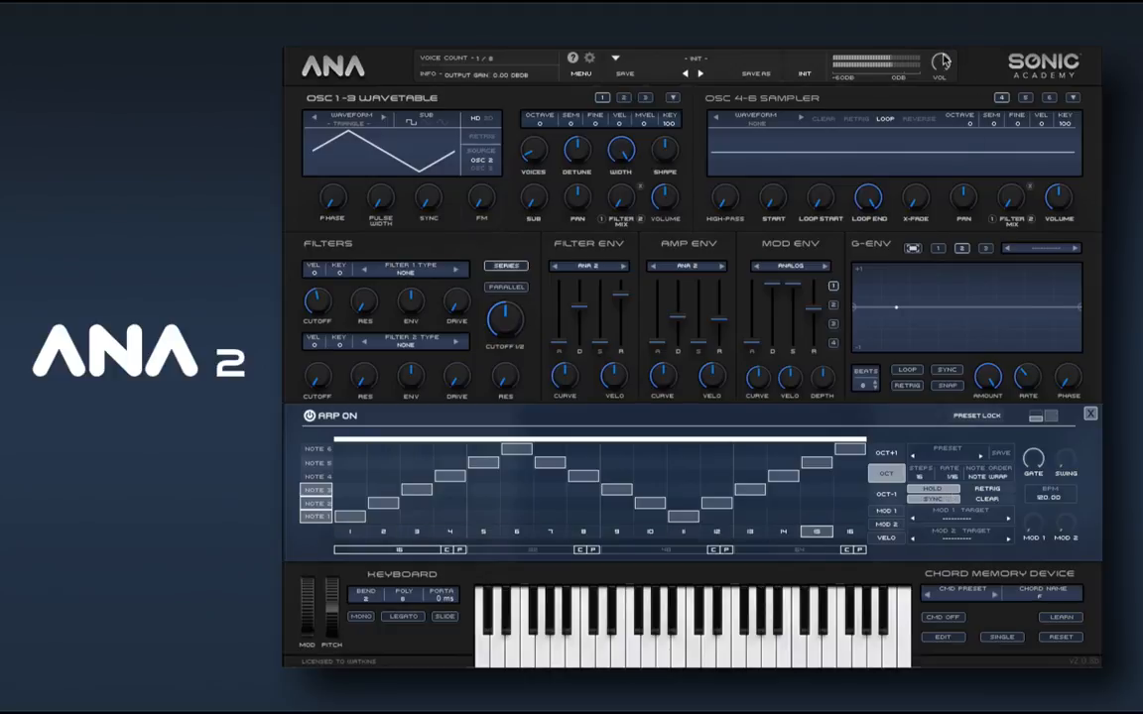
Step: Close the arpeggiator editor and turn down the synth's output volume
{"action": "left_click", "coordinate": [950, 122]}
{"action": "left_click", "coordinate": [1090, 413]}
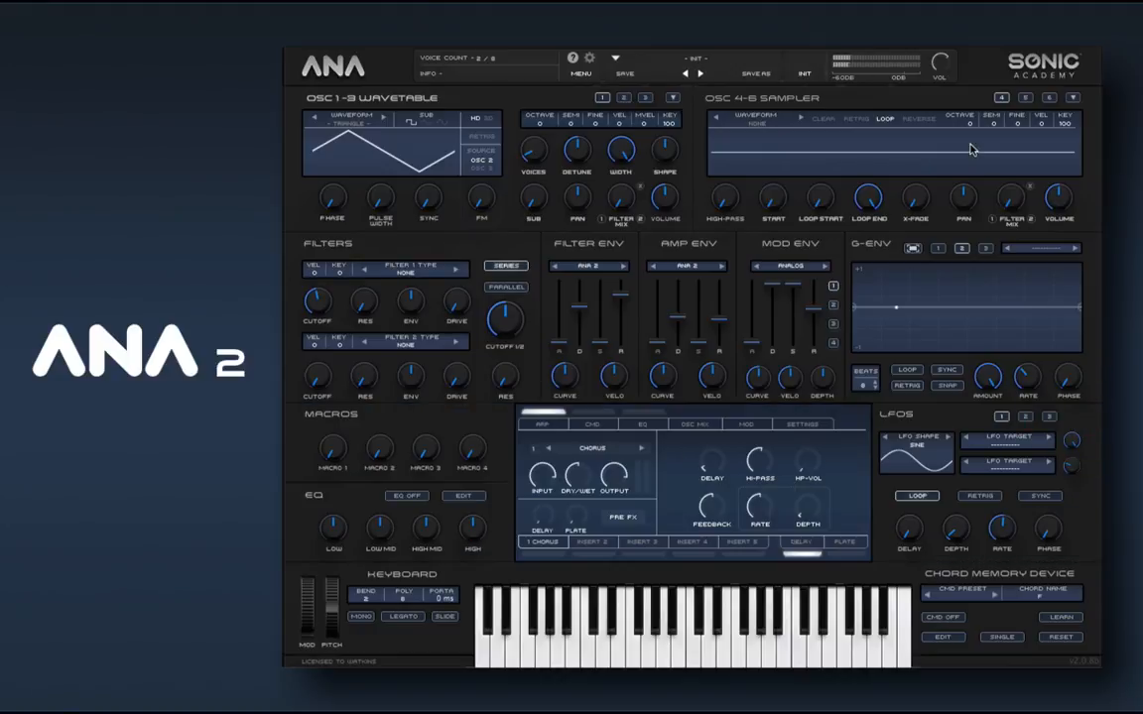
{"action": "left_click_drag", "start_coordinate": [940, 63], "coordinate": [947, 84]}
Step: Route the filters in parallel and set Filter 2's type to the analog EMS VCS3 model
{"action": "left_click", "coordinate": [507, 287]}
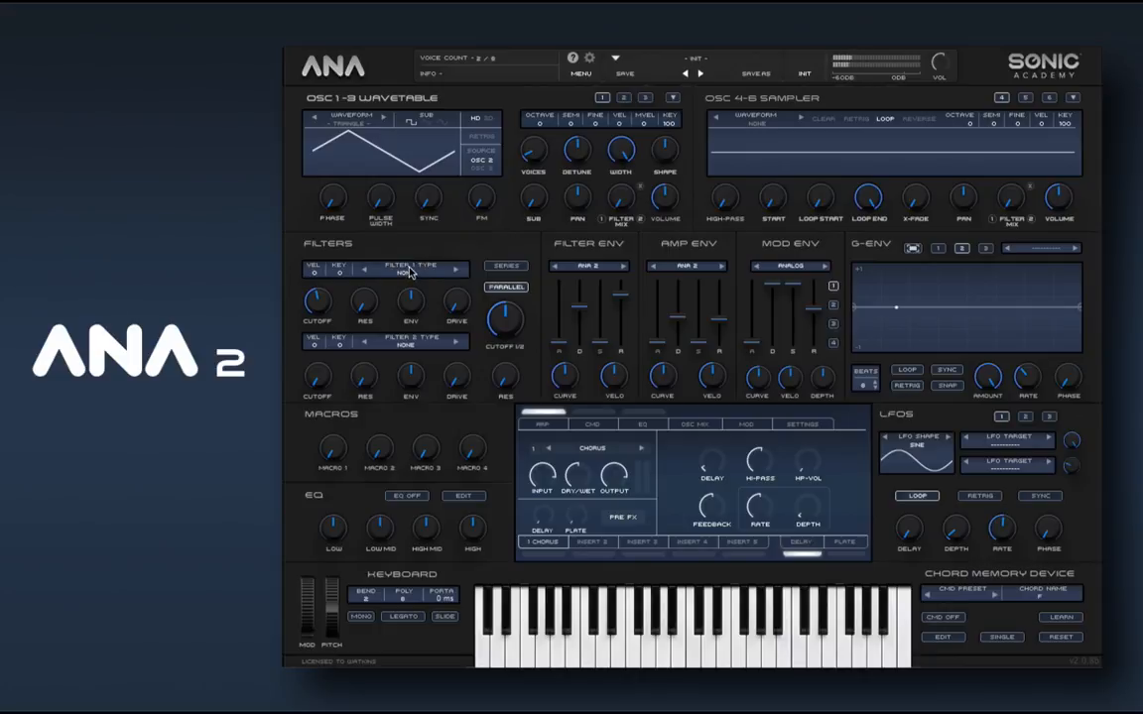
{"action": "left_click", "coordinate": [411, 343]}
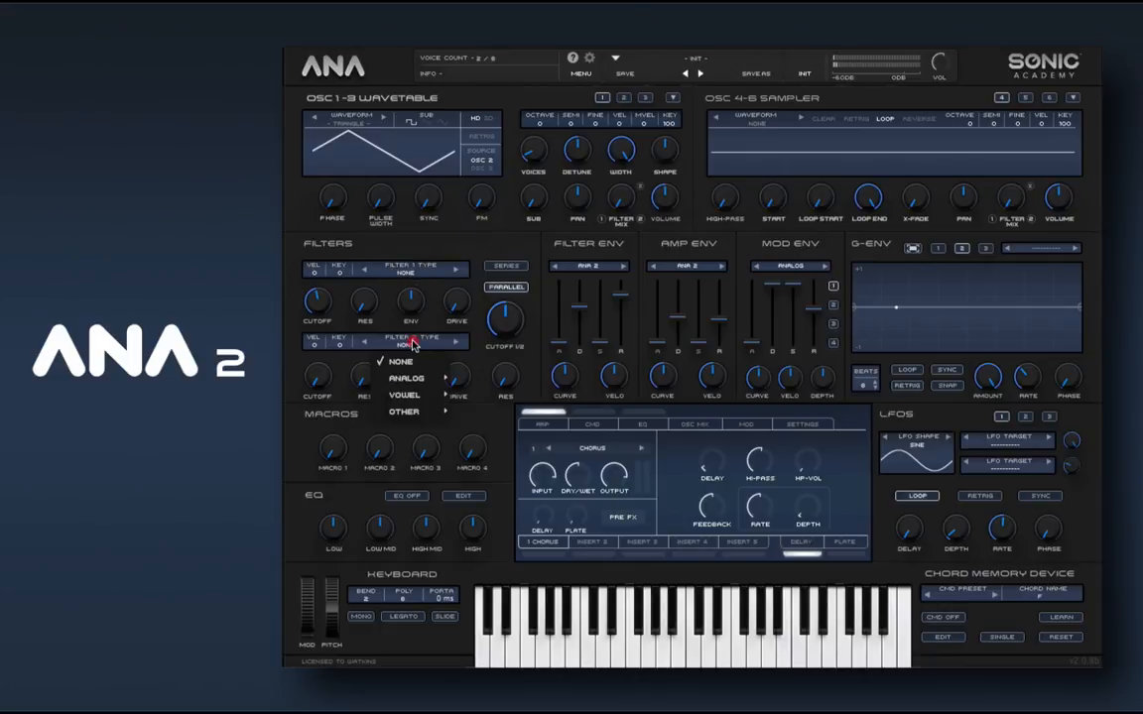
{"action": "mouse_move", "coordinate": [409, 380]}
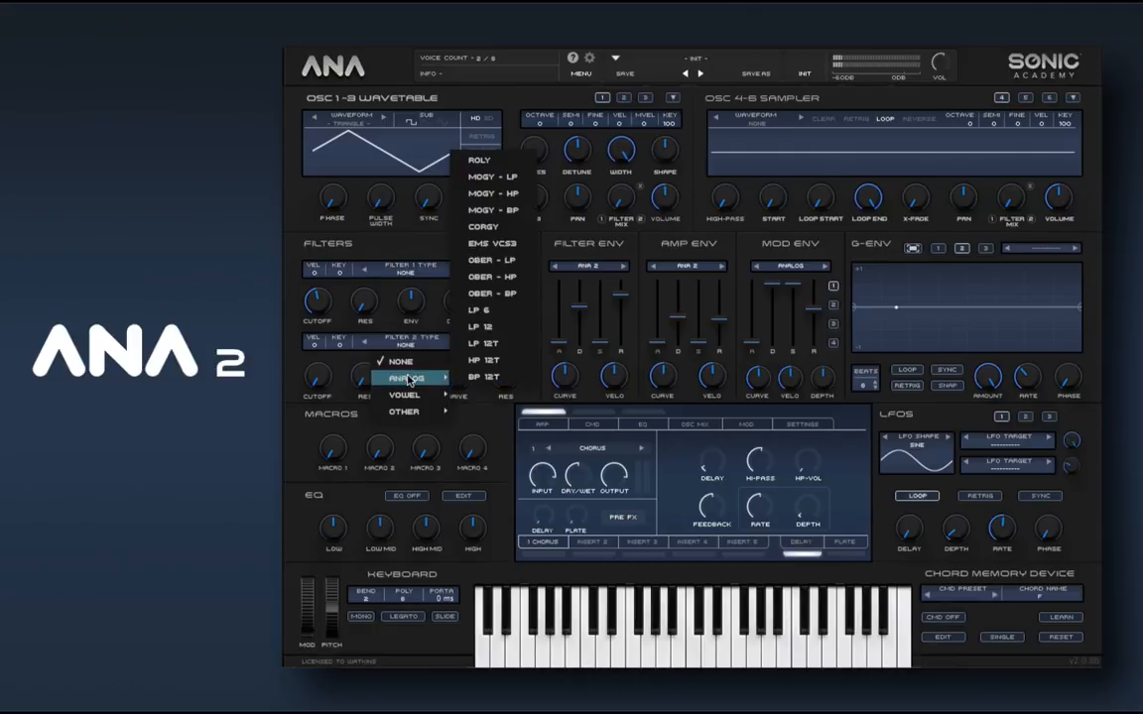
{"action": "left_click", "coordinate": [484, 244]}
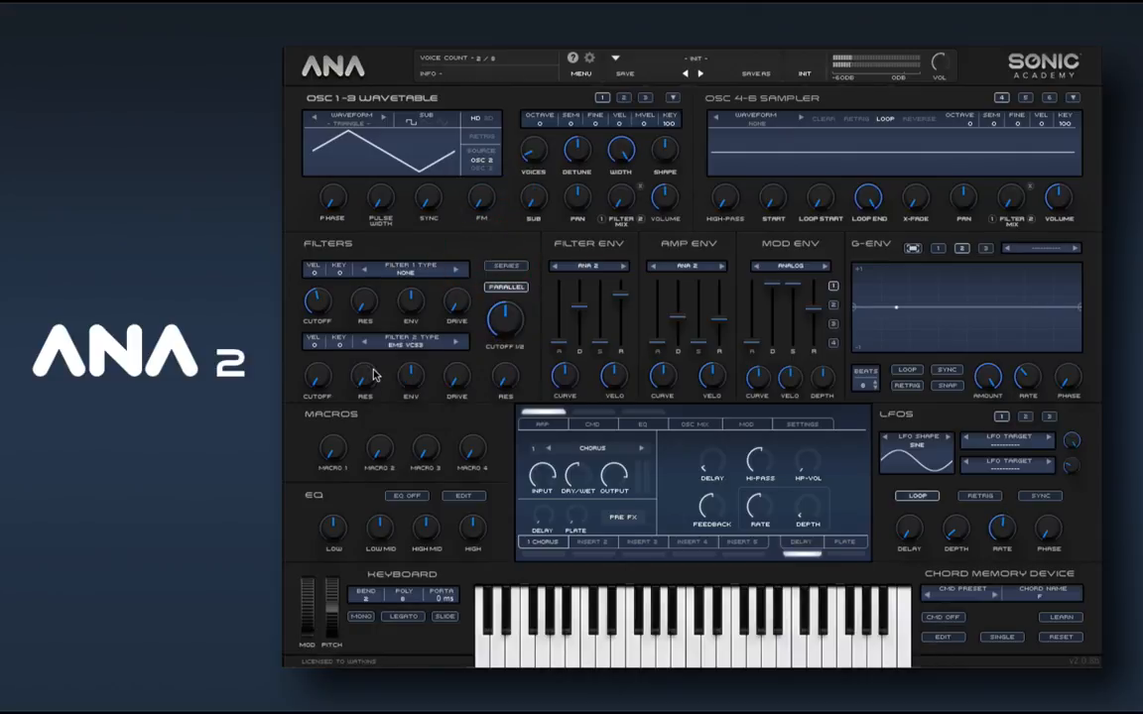
Step: Raise Filter 2's resonance to about halfway, open its cutoff slightly and turn its drive up high
{"action": "left_click_drag", "start_coordinate": [370, 350], "coordinate": [337, 256]}
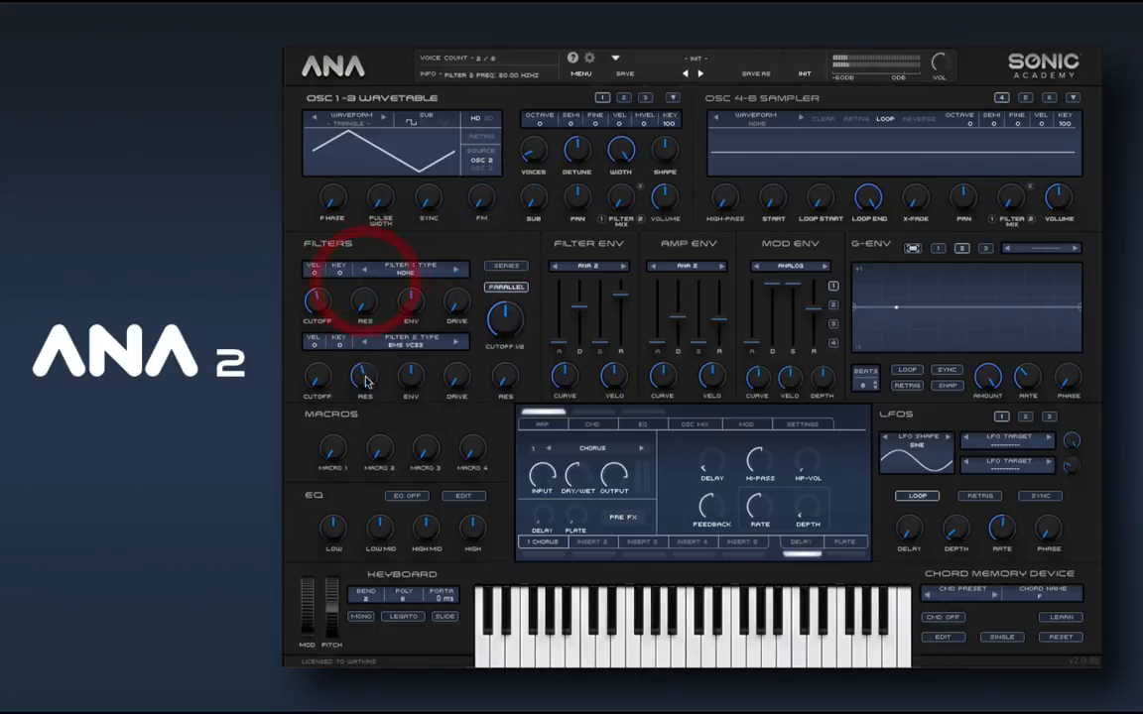
{"action": "left_click_drag", "start_coordinate": [311, 387], "coordinate": [285, 286]}
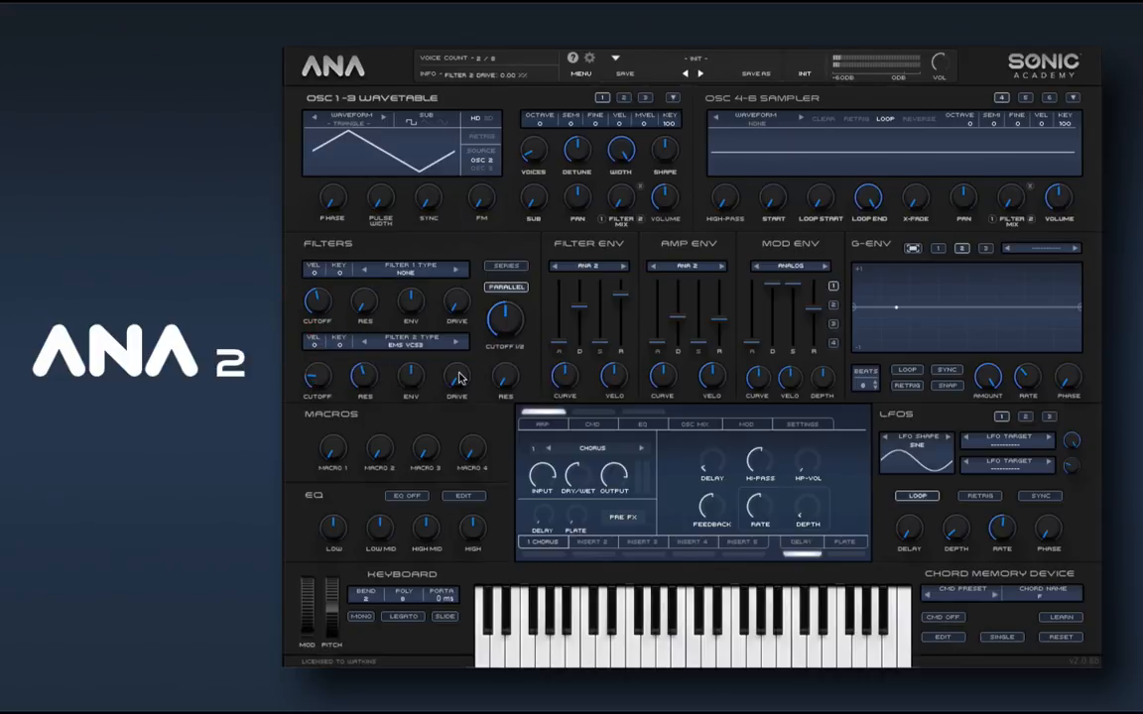
{"action": "left_click_drag", "start_coordinate": [459, 378], "coordinate": [451, 227]}
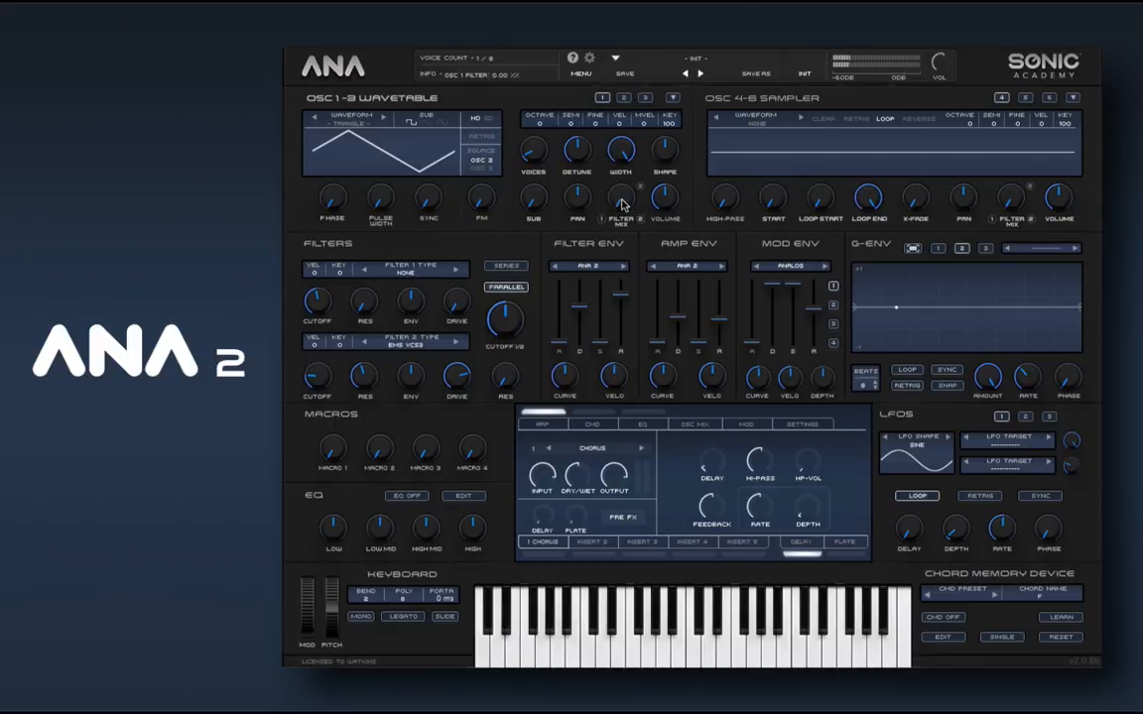
Step: Turn oscillator 1's filter mix fully toward Filter 2 and adjust the output volume while comparing the filtered sound
{"action": "left_click_drag", "start_coordinate": [622, 204], "coordinate": [622, 129]}
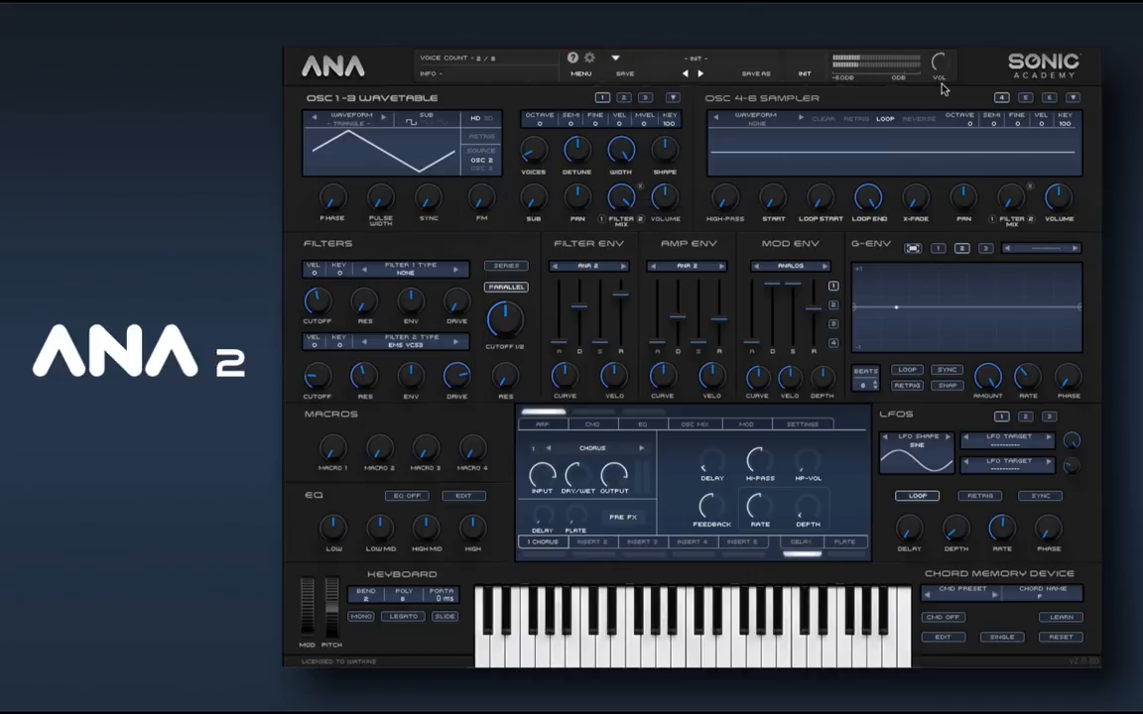
{"action": "left_click_drag", "start_coordinate": [939, 63], "coordinate": [939, 55]}
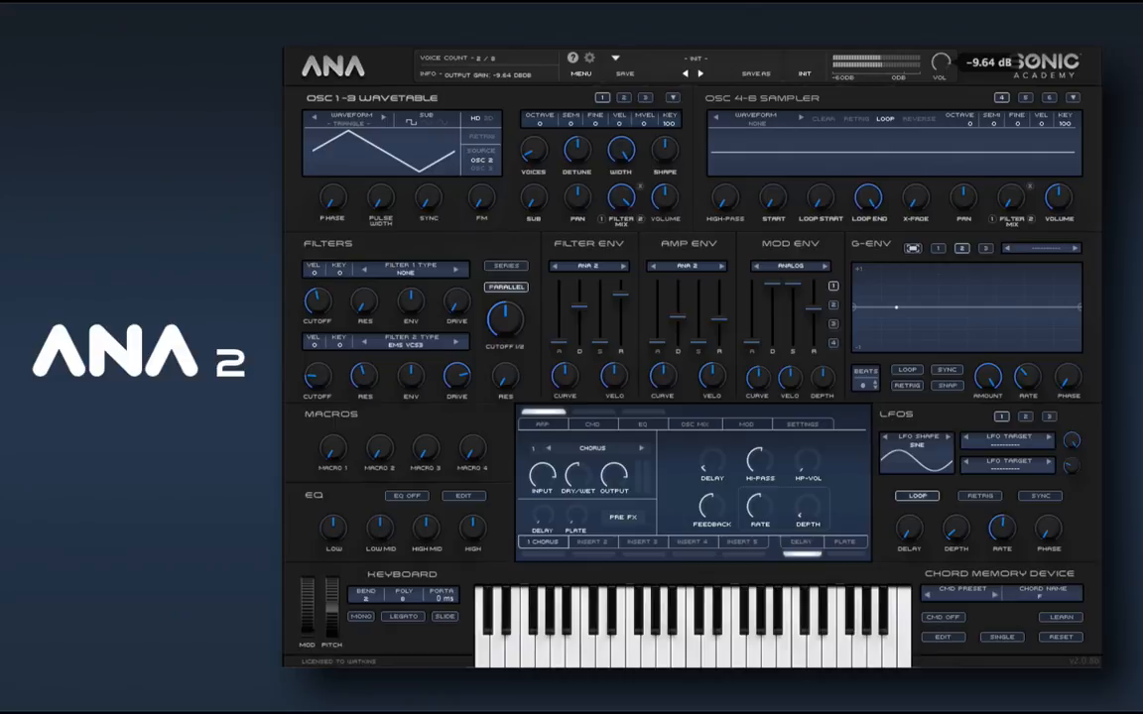
{"action": "left_click_drag", "start_coordinate": [622, 195], "coordinate": [668, 135]}
{"action": "left_click_drag", "start_coordinate": [938, 63], "coordinate": [942, 138]}
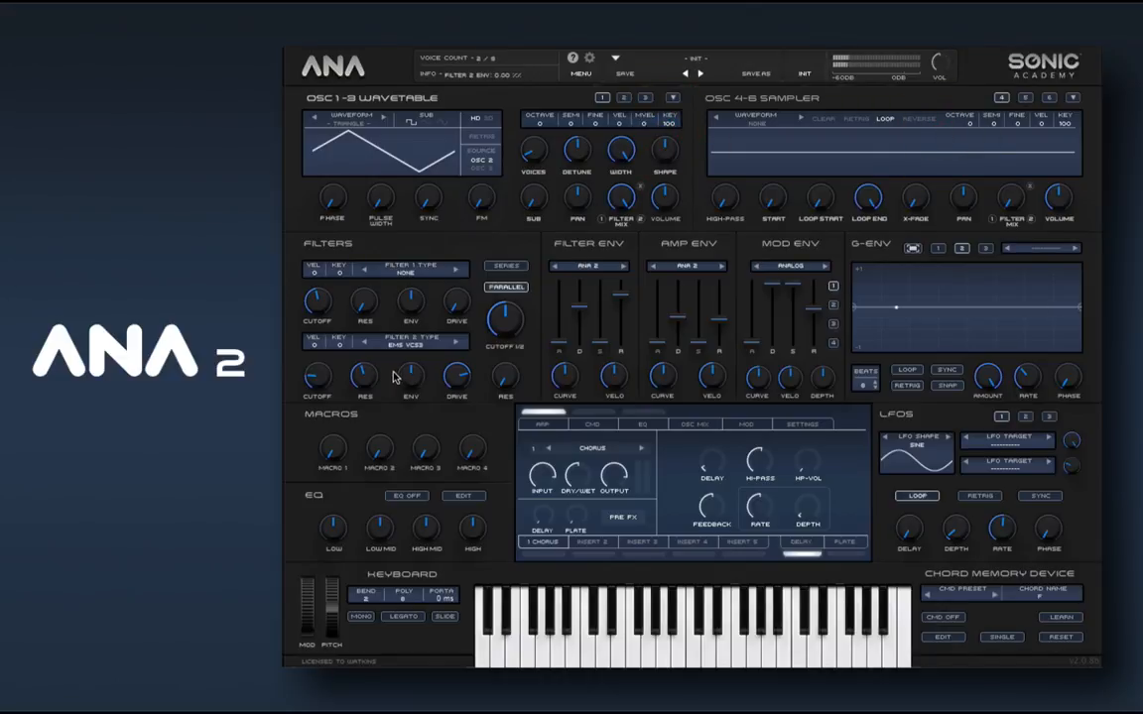
Step: Turn the output volume back up and readjust Filter 2's cutoff, resonance and drive, backing the drive off
{"action": "mouse_move", "coordinate": [941, 71]}
{"action": "left_click_drag", "start_coordinate": [941, 71], "coordinate": [941, 25]}
{"action": "left_click_drag", "start_coordinate": [334, 380], "coordinate": [307, 396]}
{"action": "left_click", "coordinate": [375, 400]}
{"action": "left_click_drag", "start_coordinate": [456, 377], "coordinate": [460, 415]}
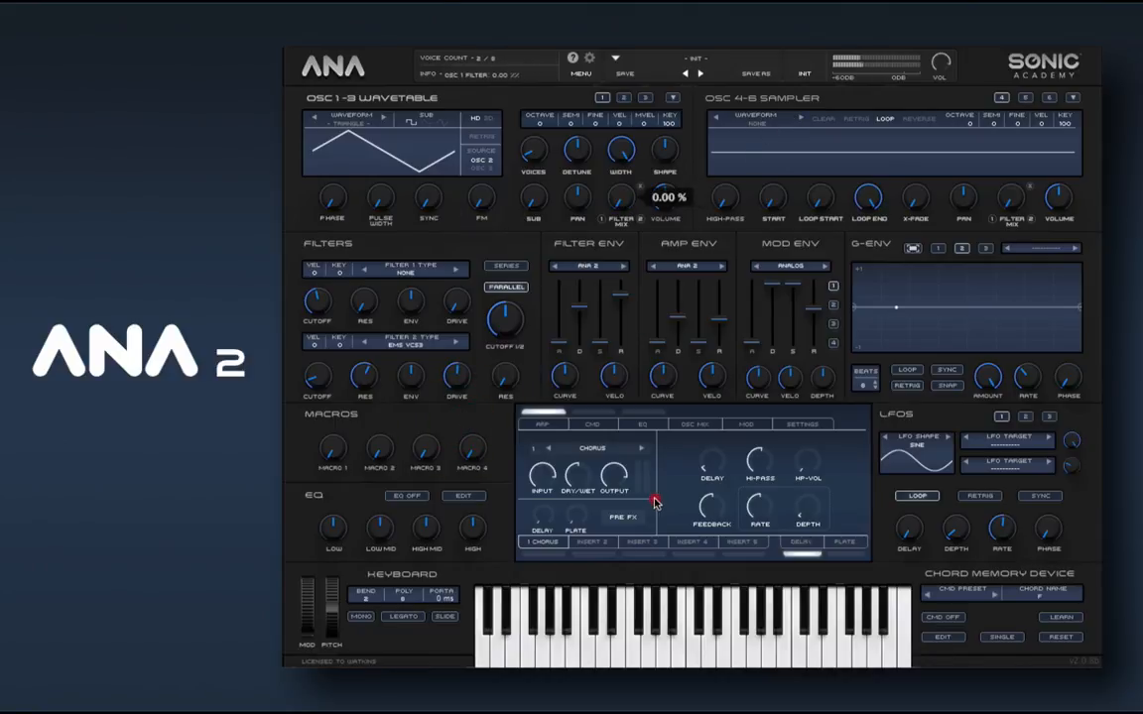
Step: Set oscillator 1's filter mix to 100 % and fine-tune Filter 2's cutoff, resonance and drive, with the drive at 43.97 %
{"action": "left_click_drag", "start_coordinate": [655, 503], "coordinate": [638, 174]}
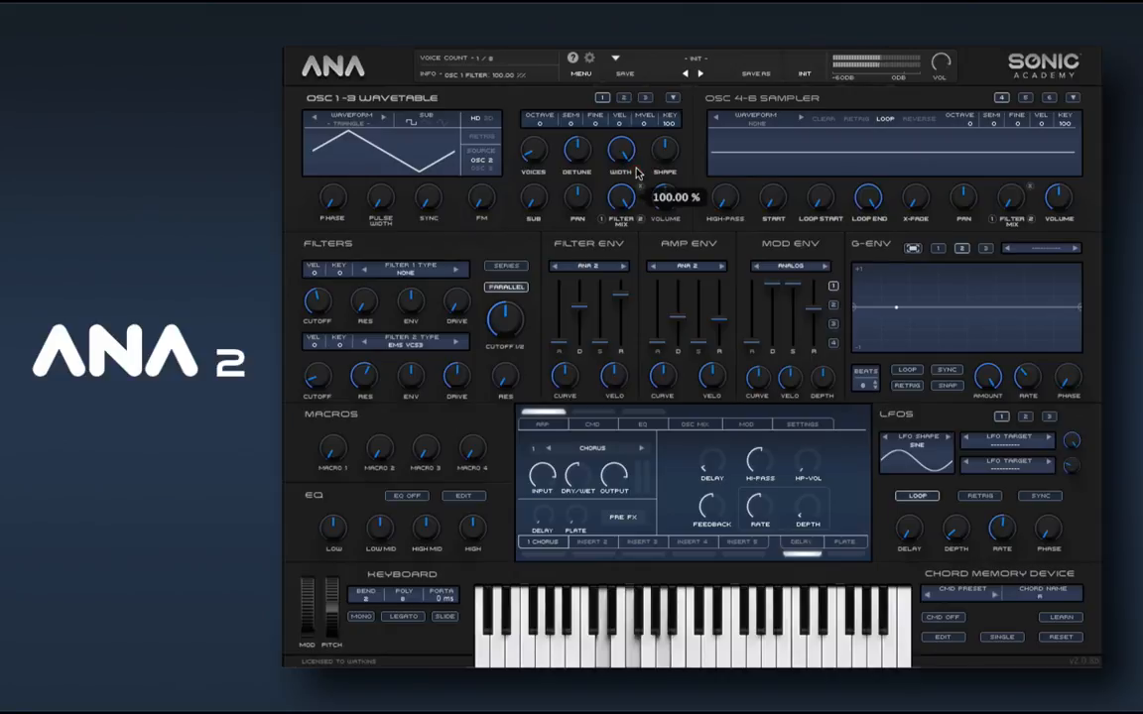
{"action": "left_click", "coordinate": [638, 174]}
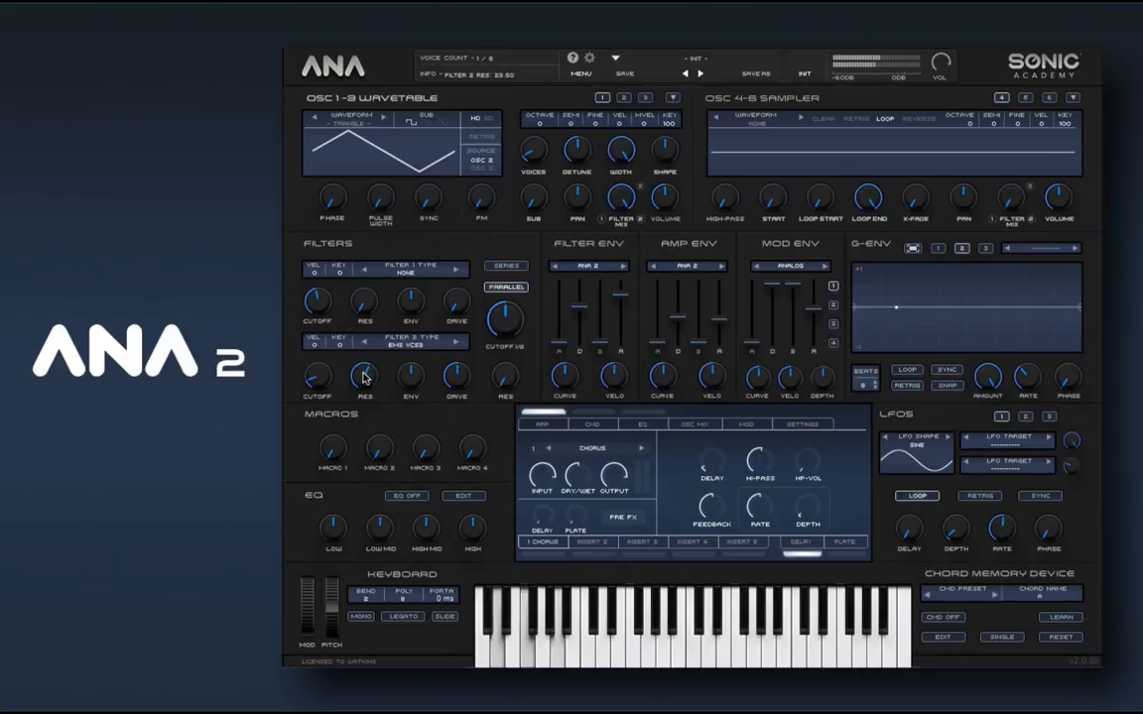
{"action": "left_click", "coordinate": [309, 373]}
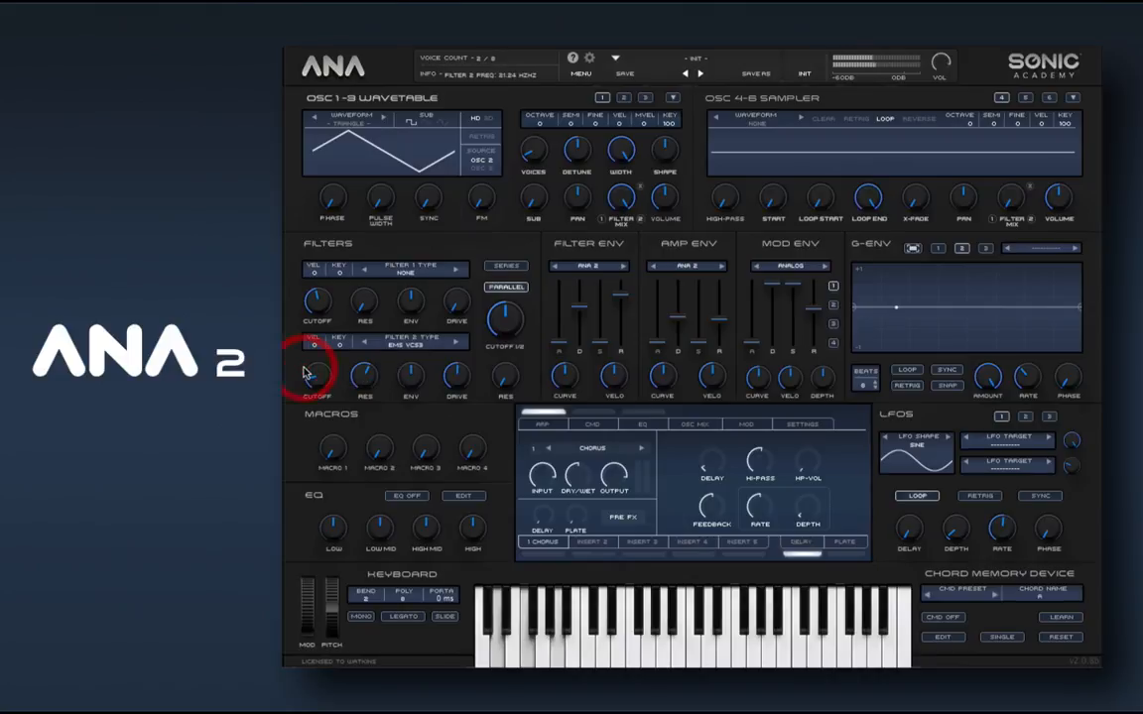
{"action": "mouse_move", "coordinate": [454, 379]}
{"action": "left_mouse_down"}
{"action": "mouse_move", "coordinate": [454, 403]}
{"action": "mouse_move", "coordinate": [452, 388]}
{"action": "left_mouse_up"}
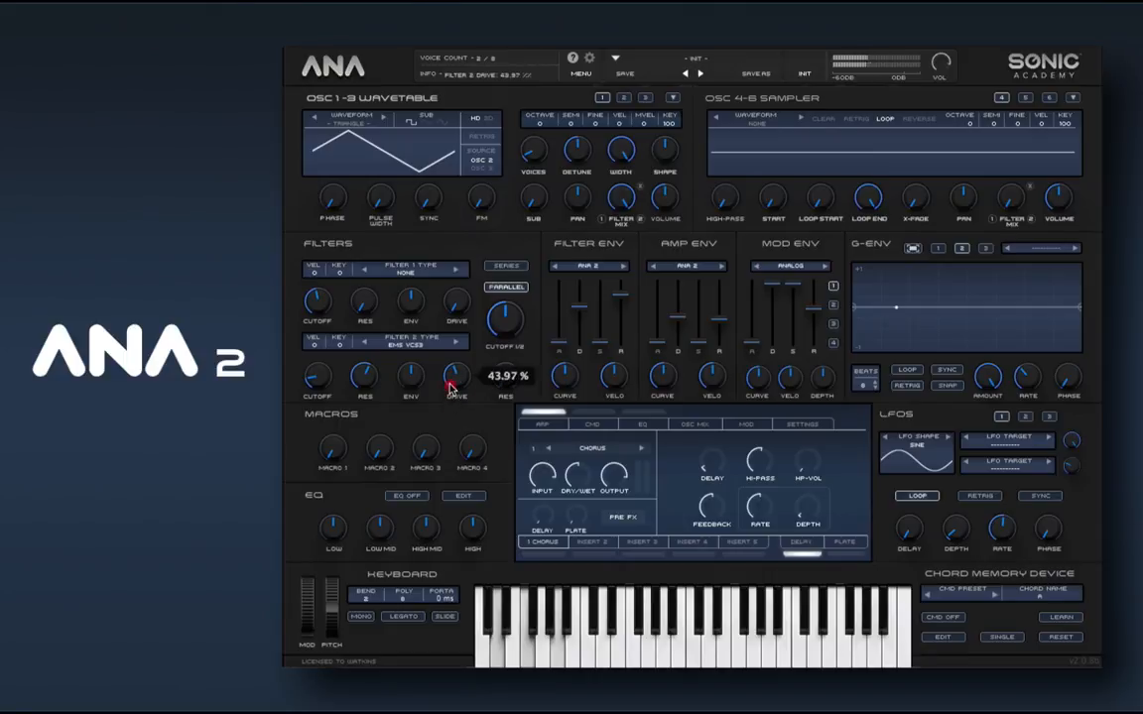
{"action": "left_click", "coordinate": [364, 396]}
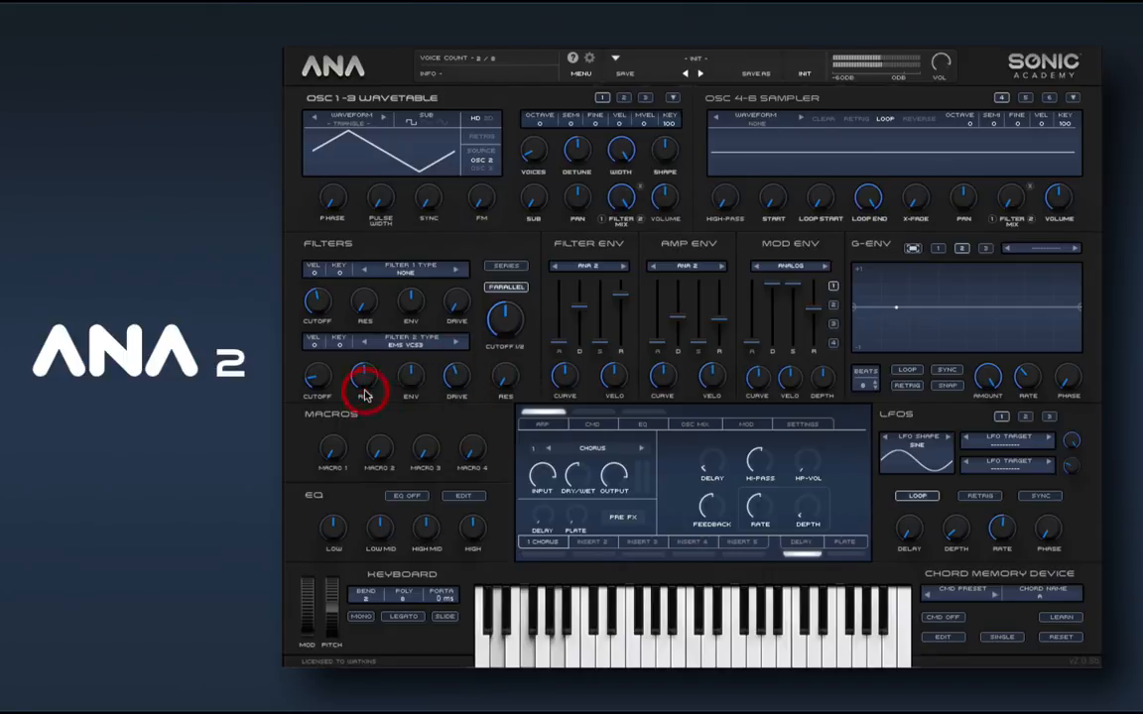
Step: Audition oscillator 1's filter mix at a louder output volume and bring the output volume down again
{"action": "left_click_drag", "start_coordinate": [632, 196], "coordinate": [608, 186]}
{"action": "left_click", "coordinate": [939, 62]}
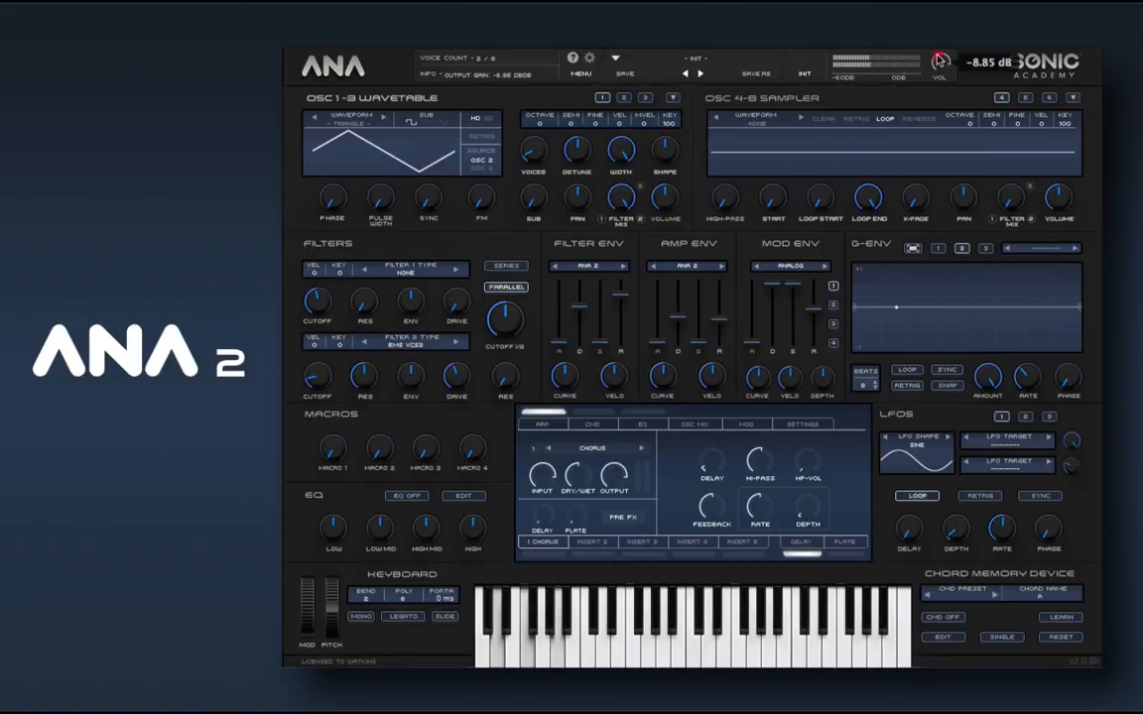
{"action": "left_click_drag", "start_coordinate": [938, 62], "coordinate": [939, 36]}
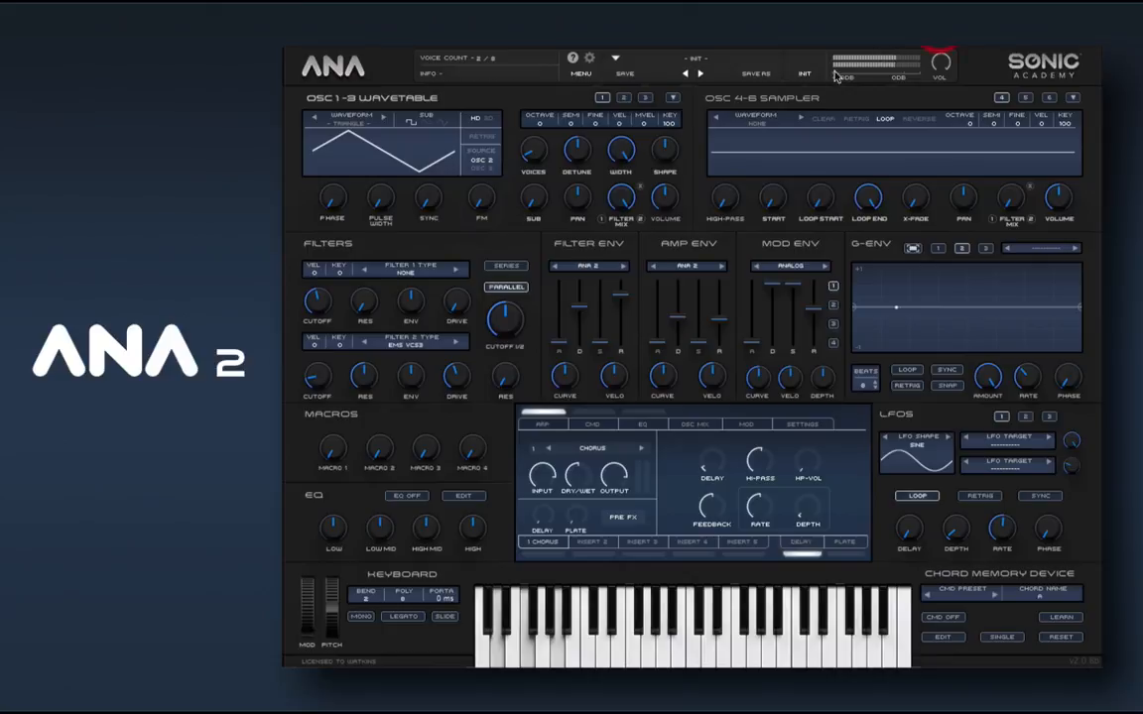
{"action": "left_click_drag", "start_coordinate": [621, 196], "coordinate": [609, 174]}
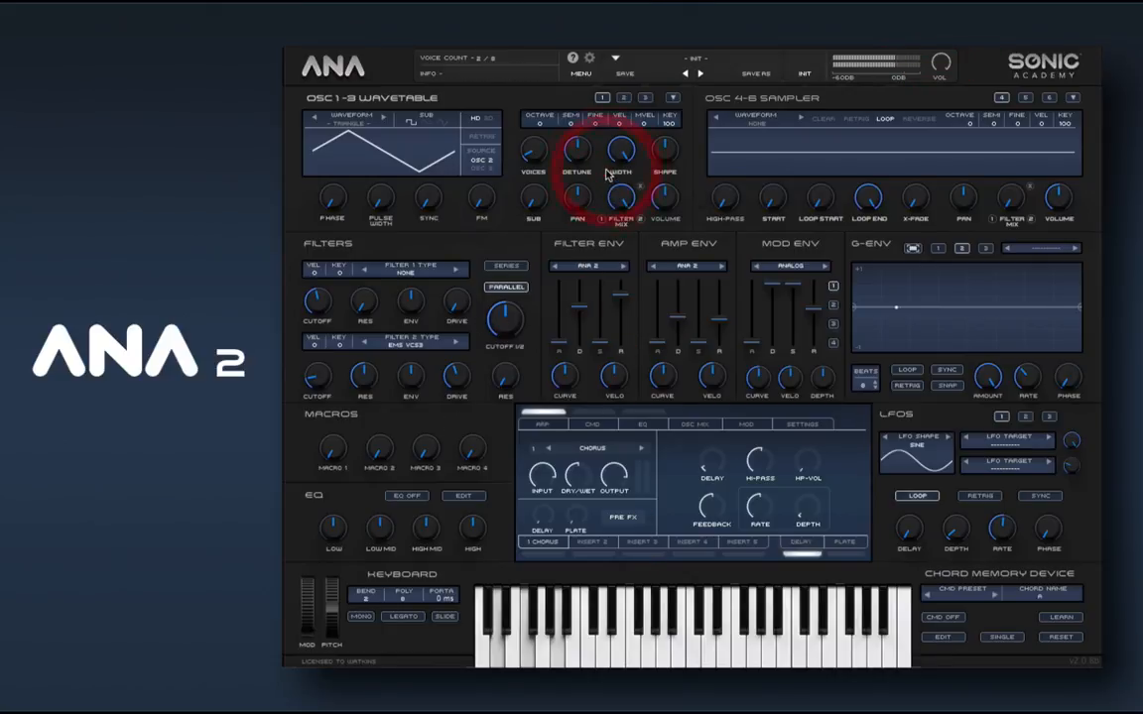
{"action": "left_click_drag", "start_coordinate": [946, 62], "coordinate": [947, 151]}
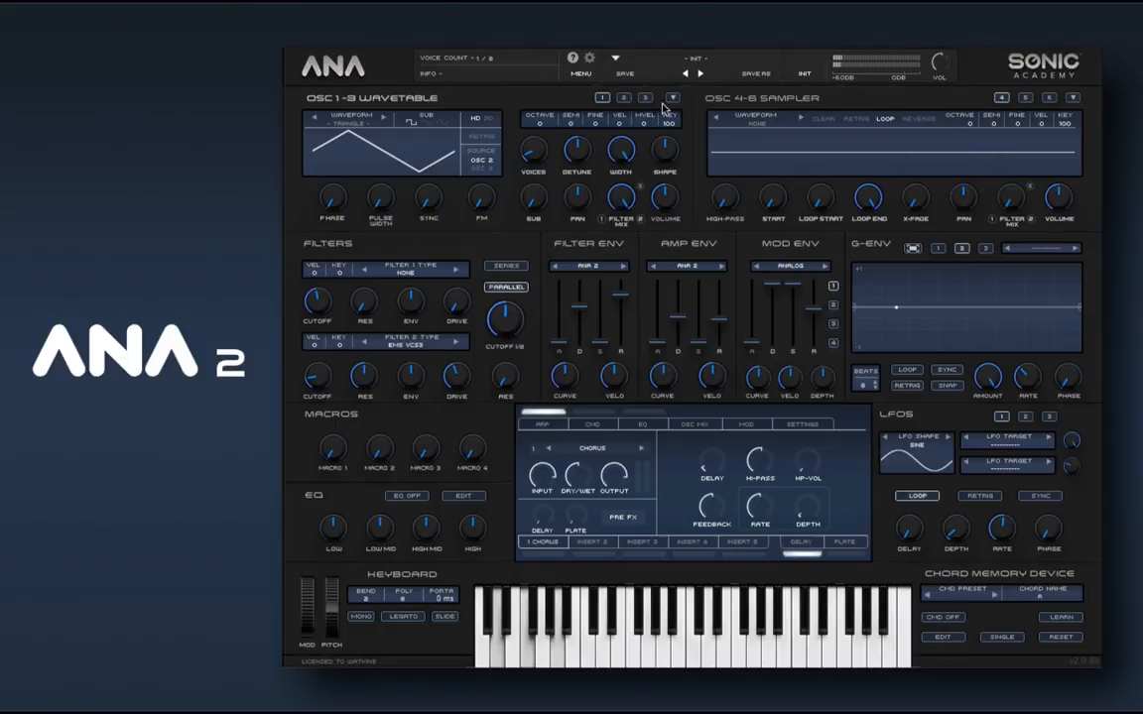
Step: Give oscillator 2 a sine waveform and set its octave to 3
{"action": "left_click", "coordinate": [623, 97]}
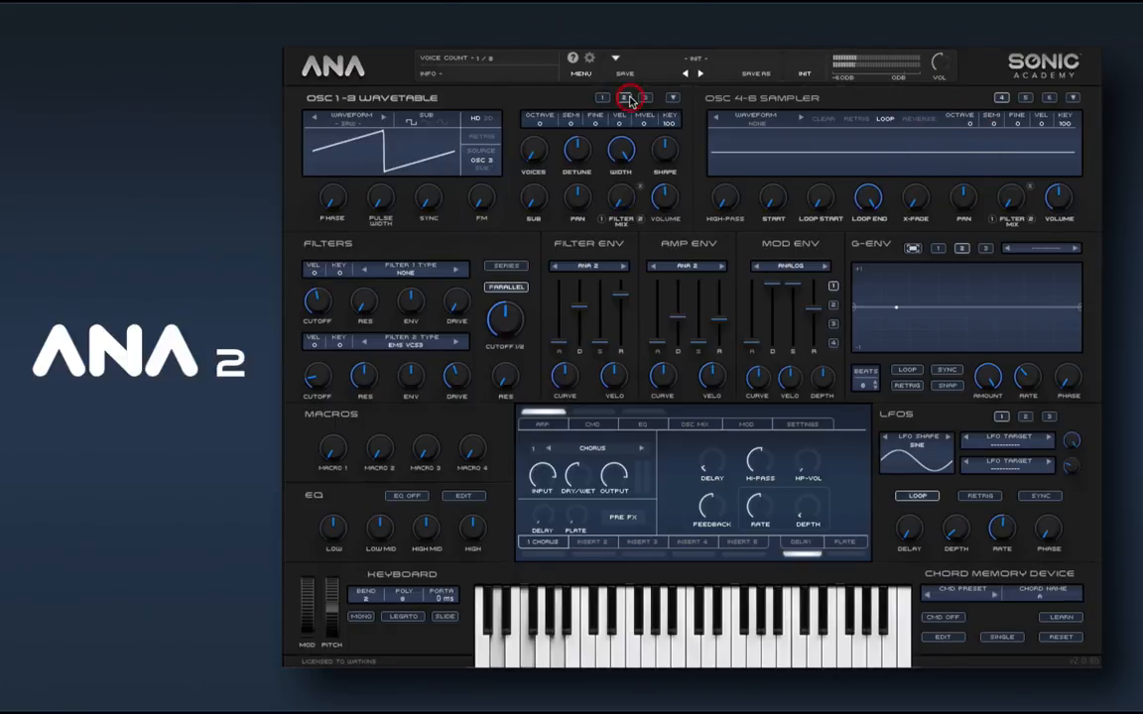
{"action": "left_click", "coordinate": [384, 118]}
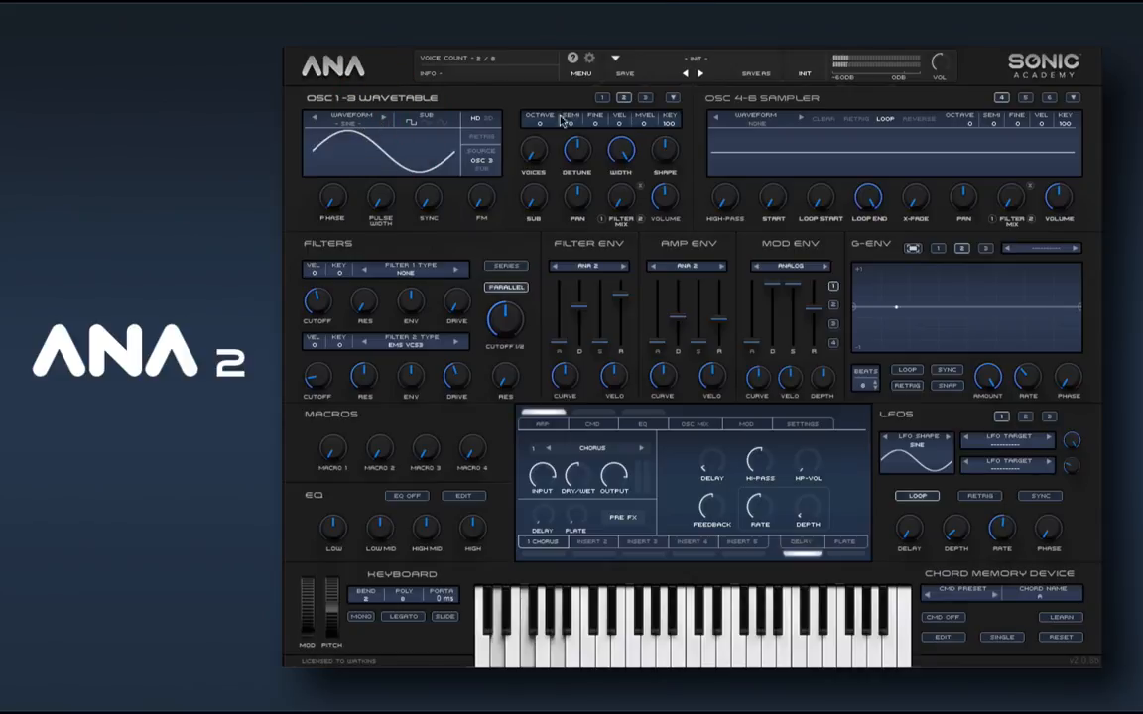
{"action": "left_click_drag", "start_coordinate": [537, 121], "coordinate": [542, 48]}
{"action": "left_click_drag", "start_coordinate": [538, 120], "coordinate": [539, 76]}
Step: Lower oscillator 2's volume and increase its number of voices
{"action": "left_click", "coordinate": [692, 196]}
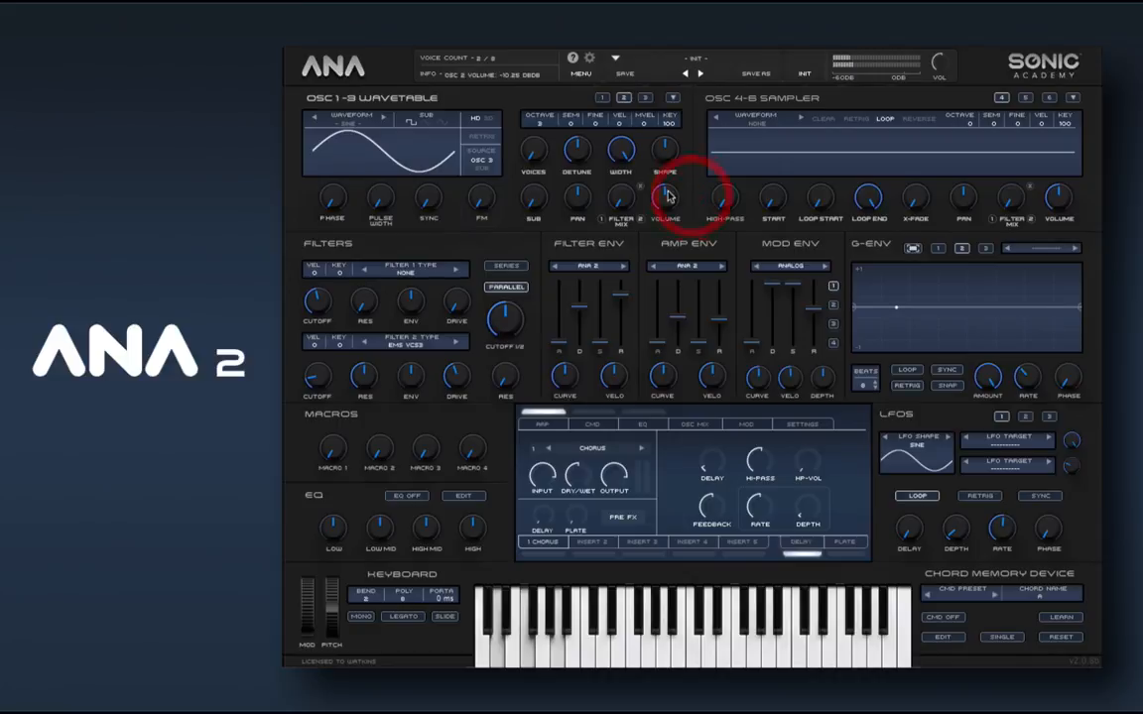
{"action": "left_click_drag", "start_coordinate": [669, 196], "coordinate": [672, 269]}
{"action": "left_click_drag", "start_coordinate": [536, 148], "coordinate": [532, 120]}
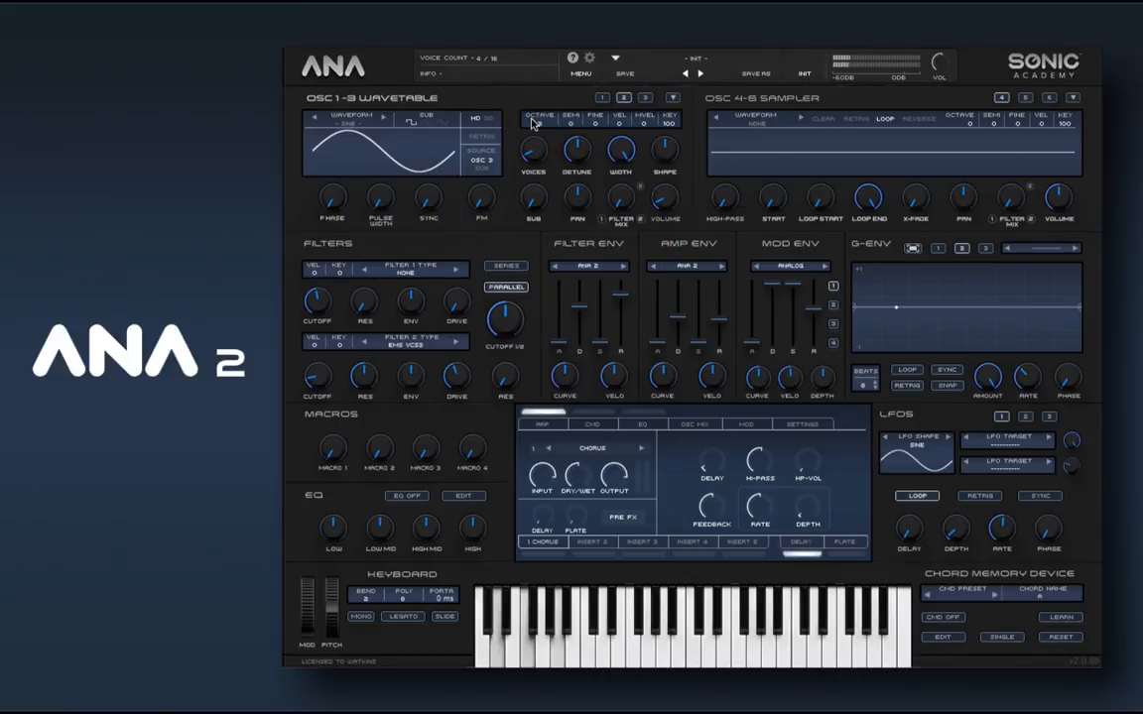
Step: Check oscillator 1's settings against oscillator 2's and try oscillator 2's filter mix turned fully toward Filter 2
{"action": "left_click", "coordinate": [603, 97]}
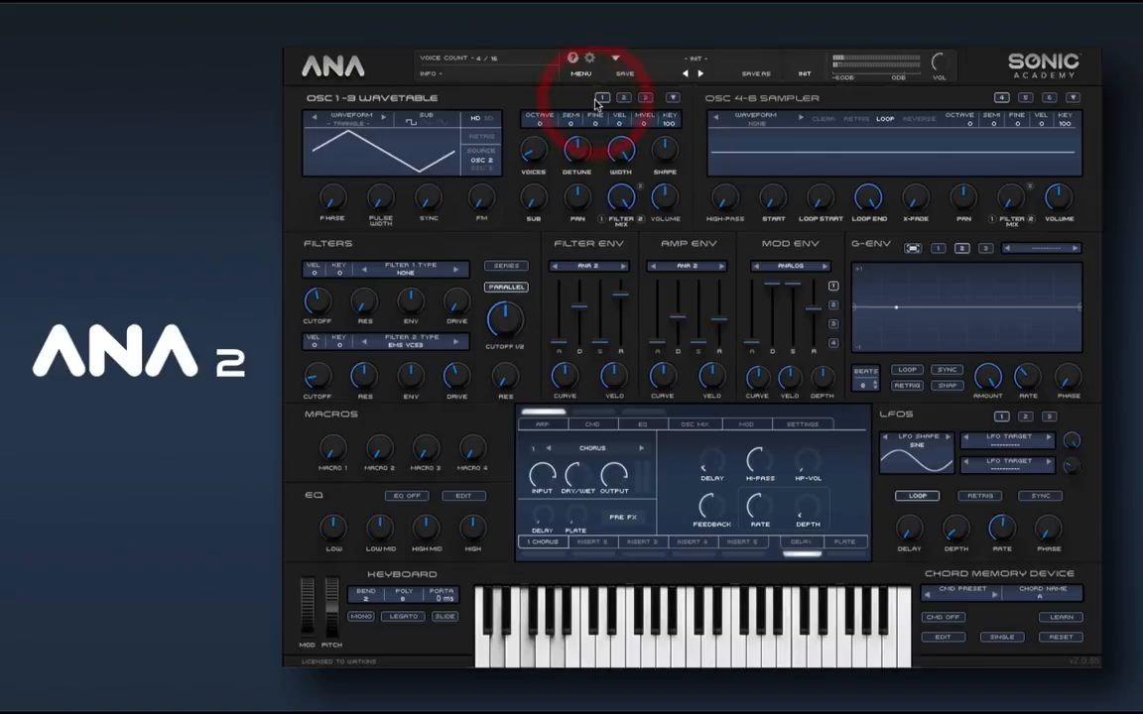
{"action": "left_click", "coordinate": [623, 97]}
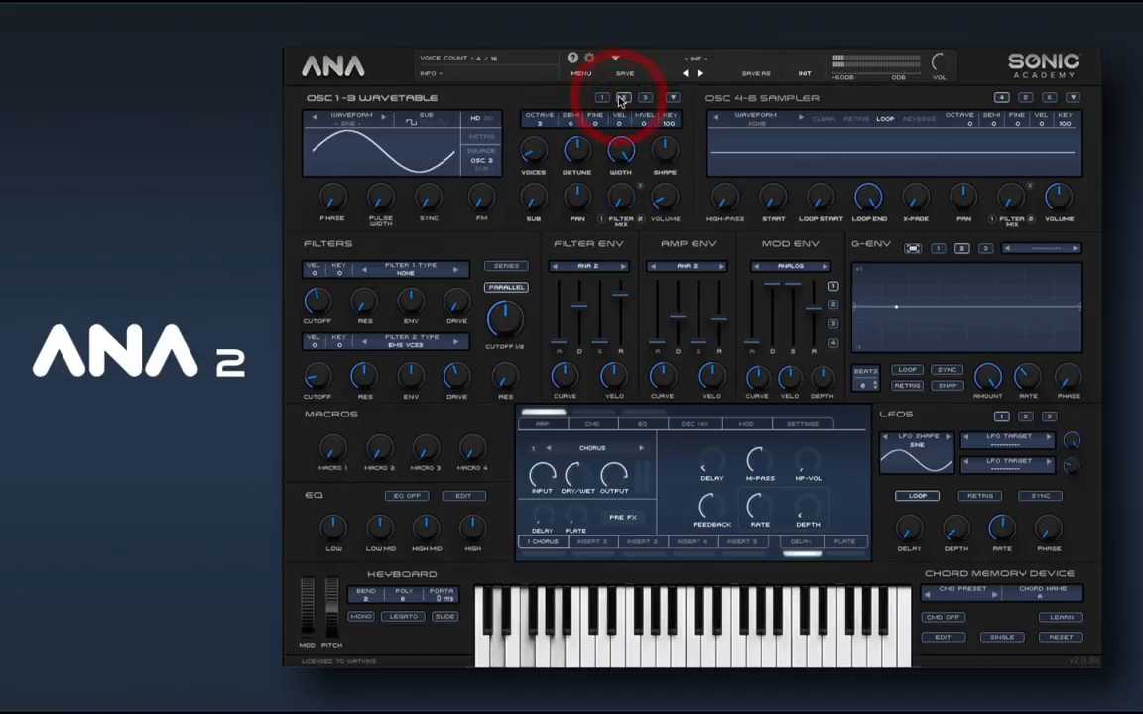
{"action": "left_click", "coordinate": [621, 196]}
{"action": "left_click_drag", "start_coordinate": [621, 195], "coordinate": [637, 113]}
{"action": "left_click_drag", "start_coordinate": [621, 196], "coordinate": [591, 89]}
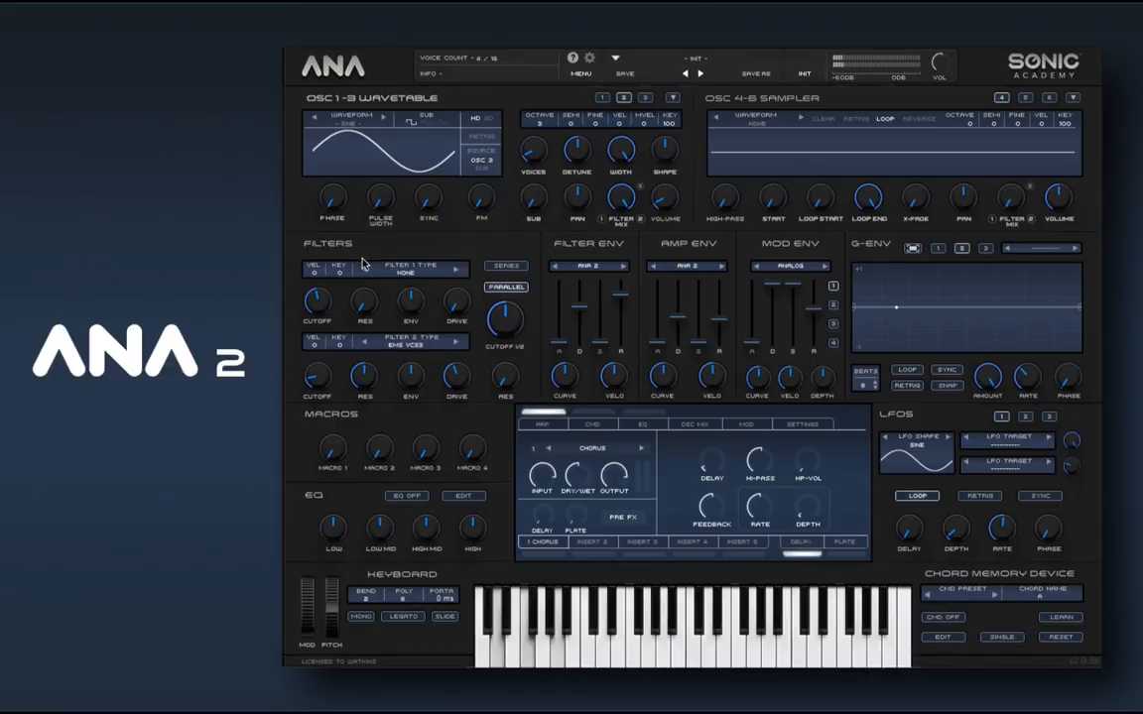
Step: Return the filter mix of both oscillator 1 and oscillator 2 to 0 %
{"action": "left_click", "coordinate": [601, 97]}
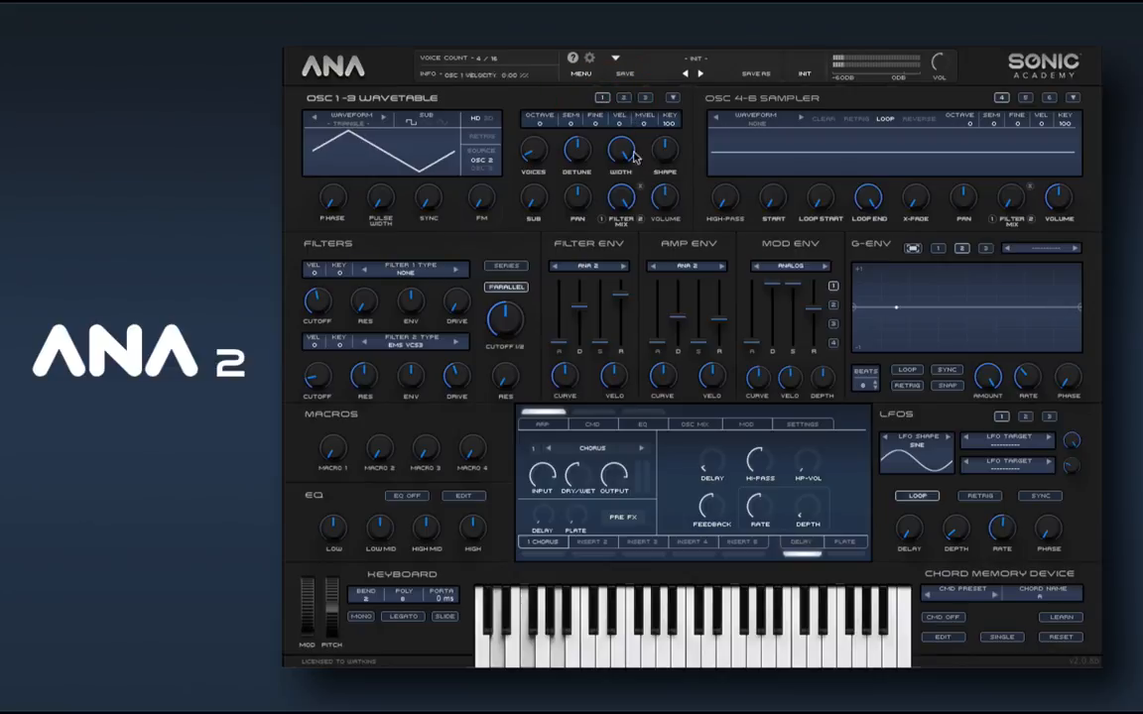
{"action": "mouse_move", "coordinate": [622, 202]}
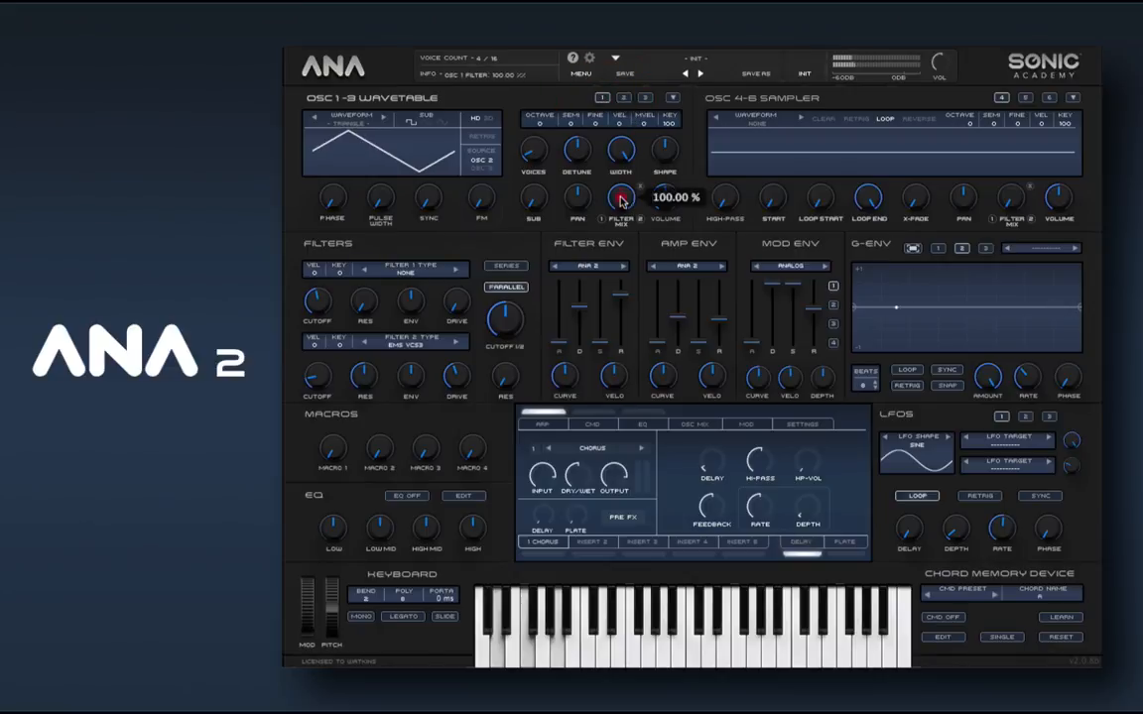
{"action": "left_click", "coordinate": [622, 97]}
{"action": "left_click_drag", "start_coordinate": [617, 196], "coordinate": [698, 523]}
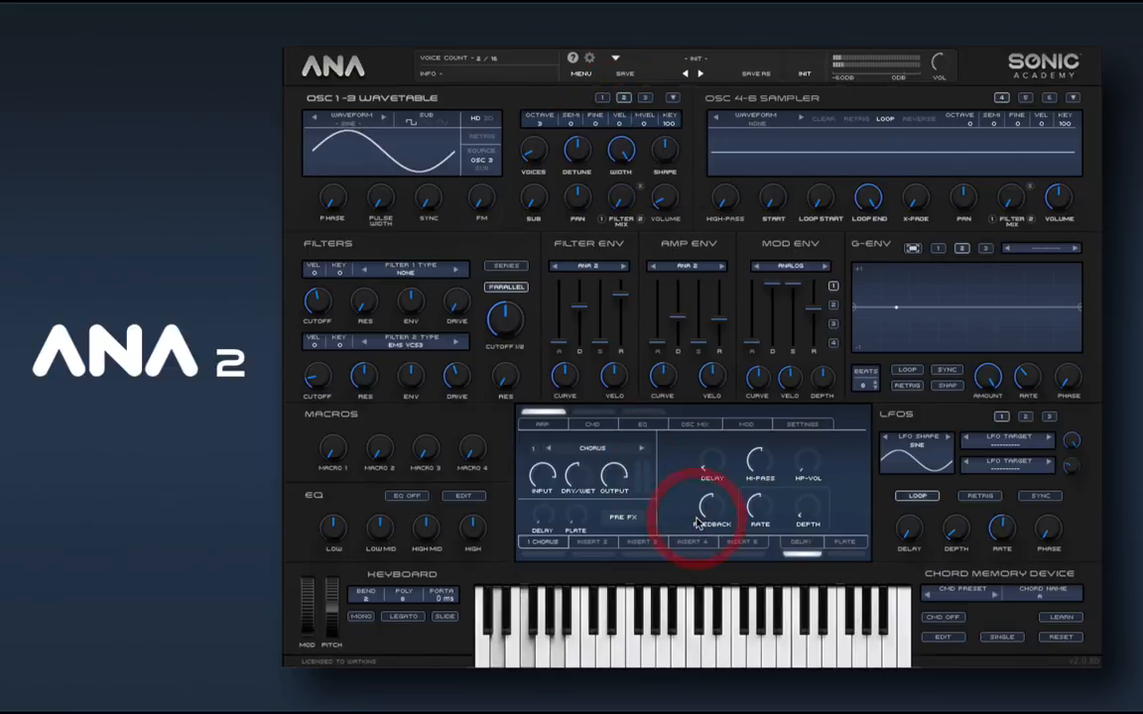
Step: Assign oscillator 1's filter mix to Macro 1
{"action": "left_click", "coordinate": [602, 98]}
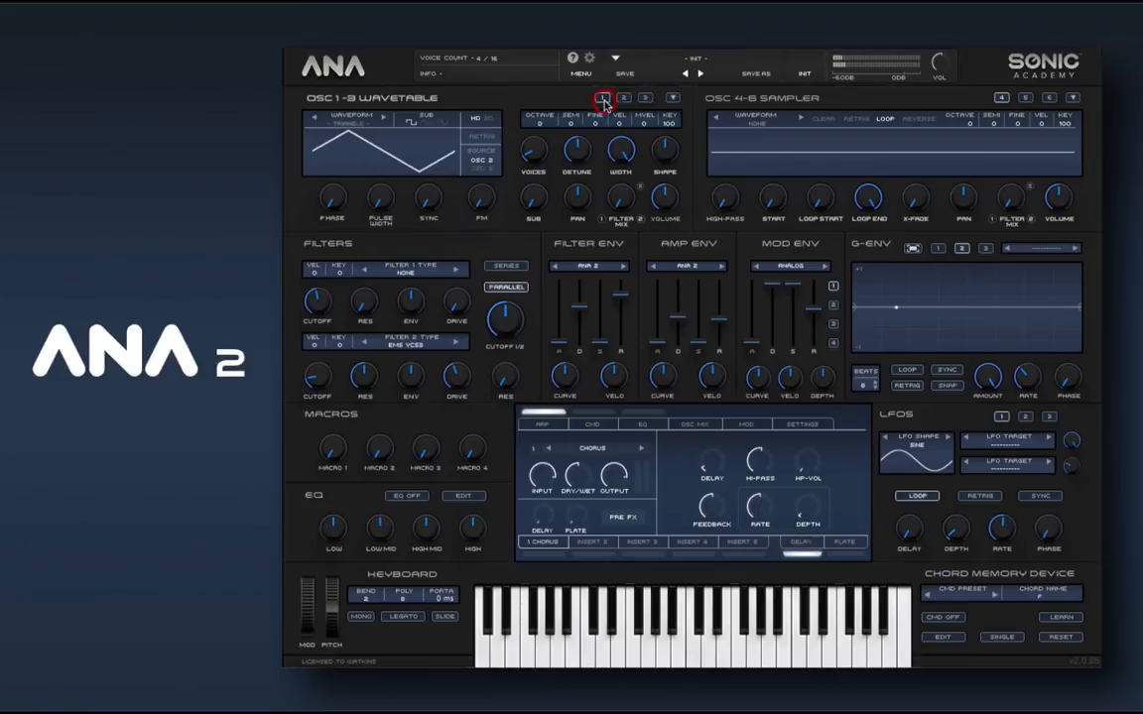
{"action": "right_click", "coordinate": [616, 203]}
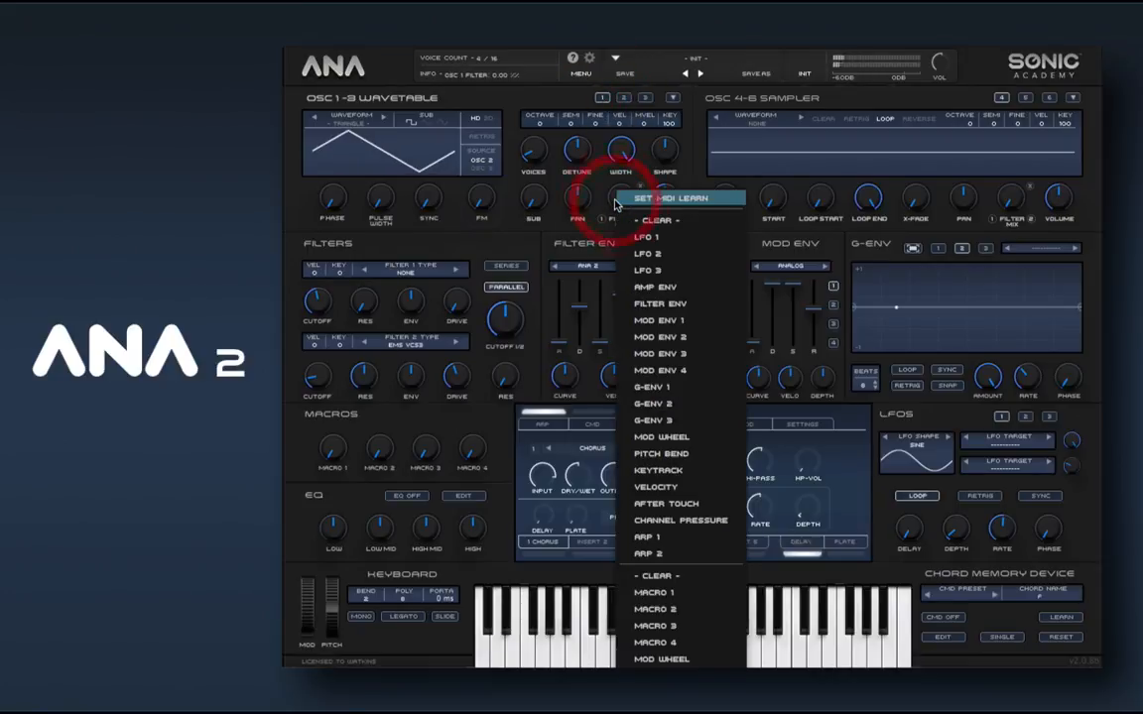
{"action": "left_click", "coordinate": [714, 592]}
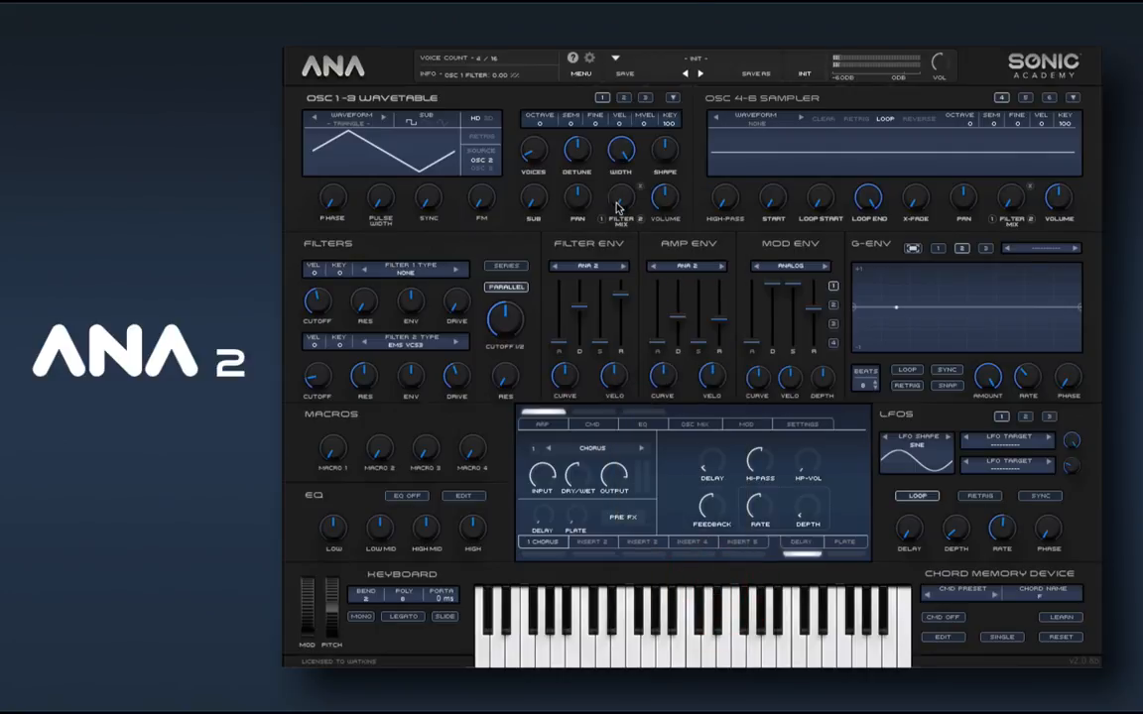
Step: Assign oscillator 2's filter mix to Macro 1 and raise the master volume
{"action": "left_click", "coordinate": [623, 97]}
{"action": "right_click", "coordinate": [620, 195]}
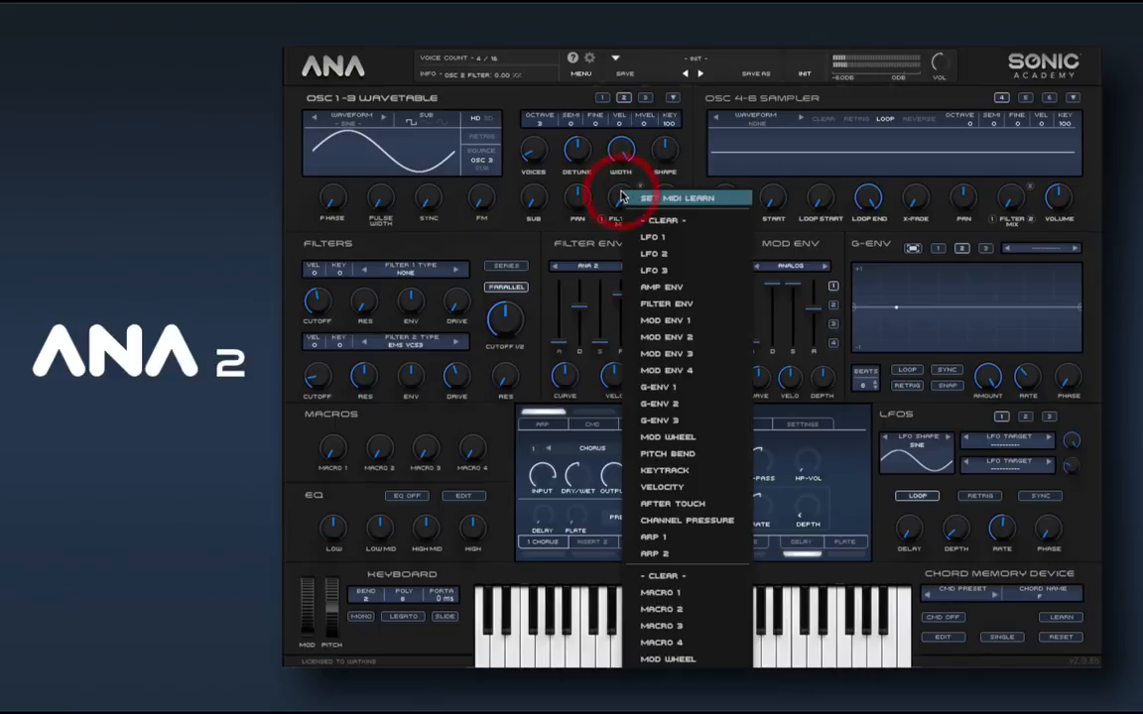
{"action": "left_click", "coordinate": [688, 593]}
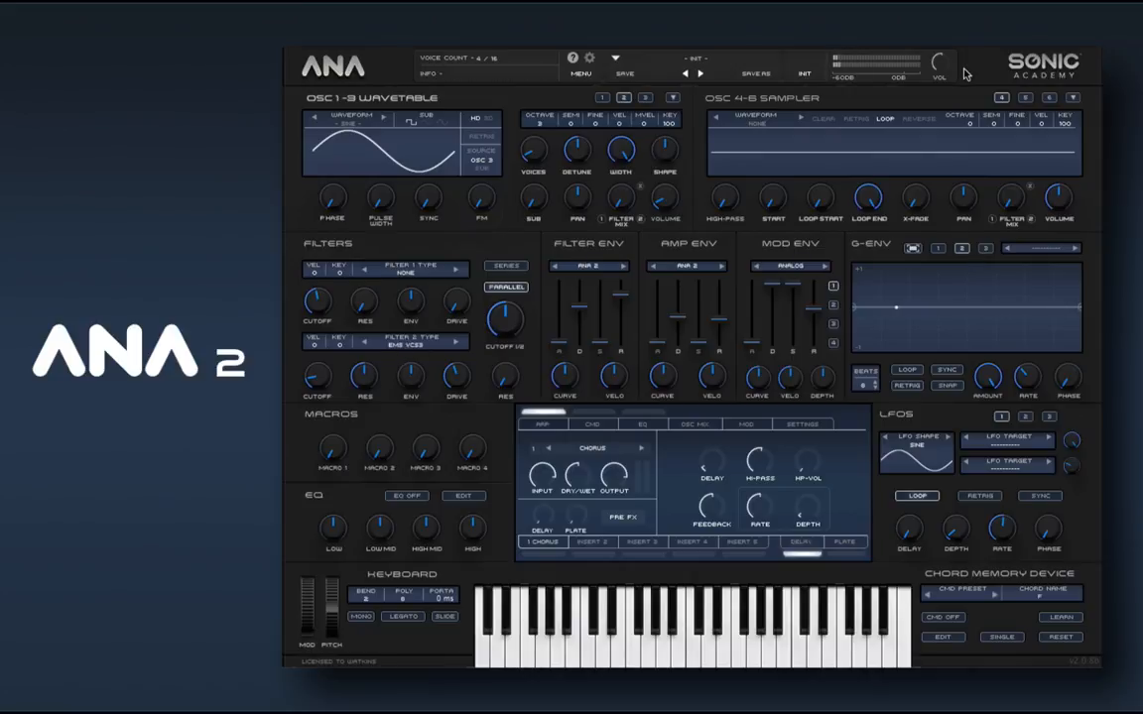
{"action": "left_click_drag", "start_coordinate": [933, 76], "coordinate": [933, 47]}
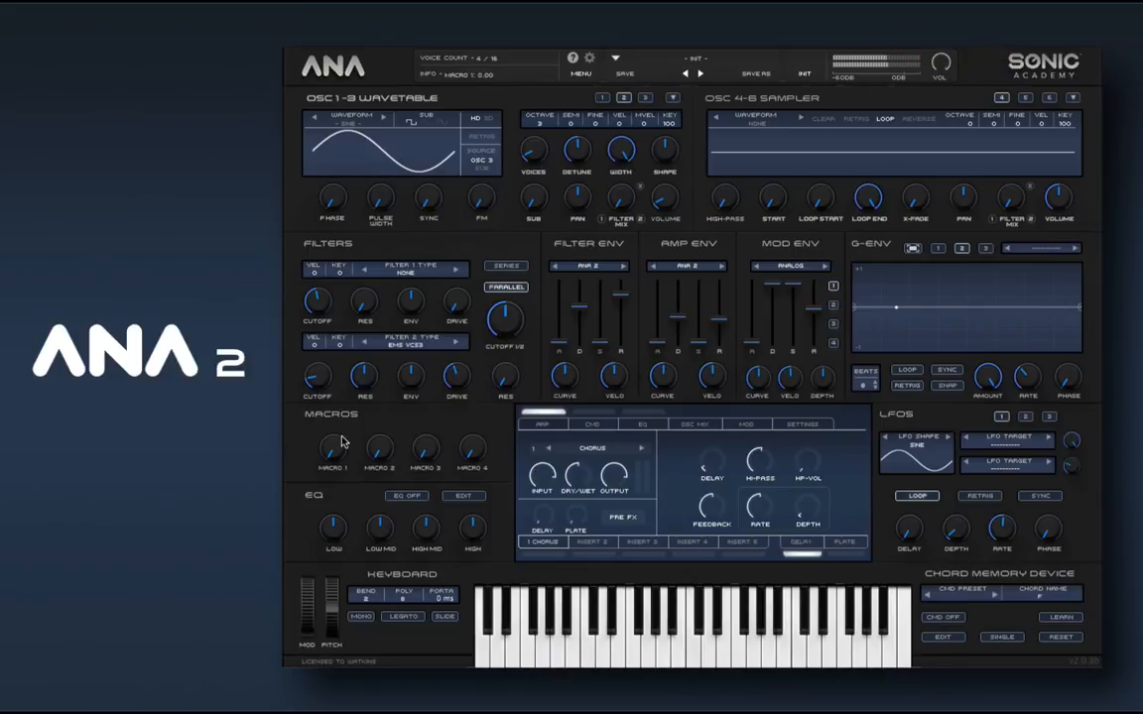
Step: Compare Macro 1 at 0 and 100 while fine-tuning Filter 2's cutoff and raising Filter 2's drive, finishing with the macro at 0
{"action": "left_click_drag", "start_coordinate": [335, 449], "coordinate": [335, 235]}
{"action": "mouse_move", "coordinate": [315, 375]}
{"action": "left_mouse_down"}
{"action": "mouse_move", "coordinate": [314, 336]}
{"action": "mouse_move", "coordinate": [314, 370]}
{"action": "left_mouse_up"}
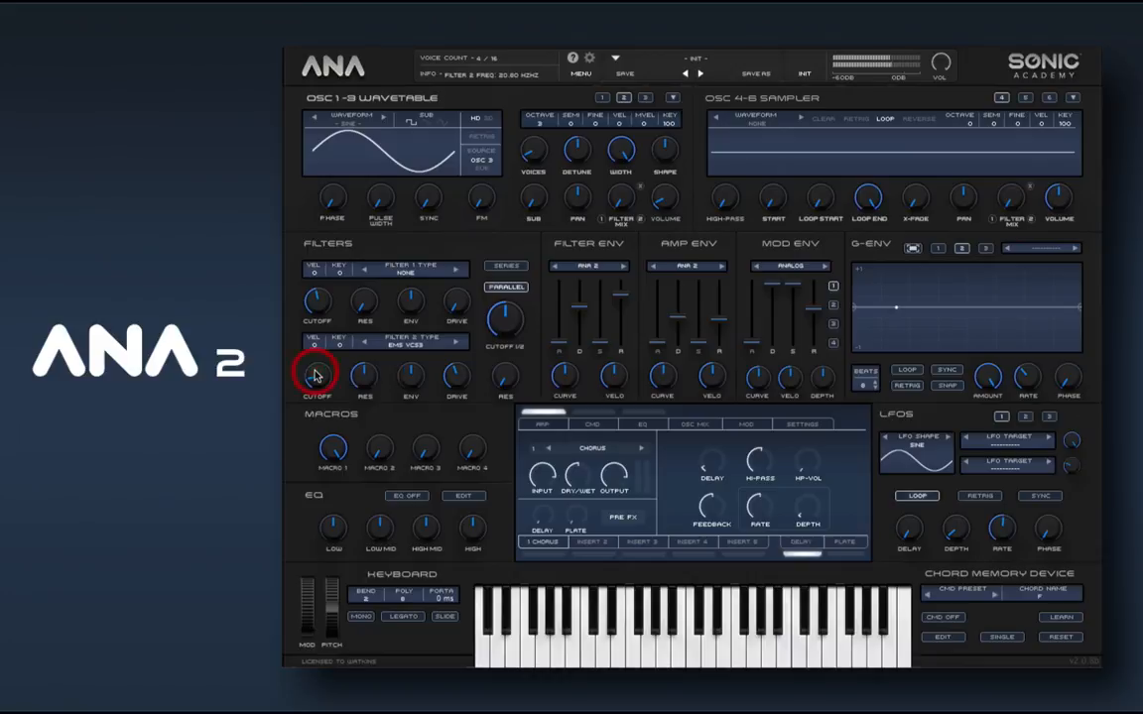
{"action": "left_click_drag", "start_coordinate": [336, 434], "coordinate": [318, 595]}
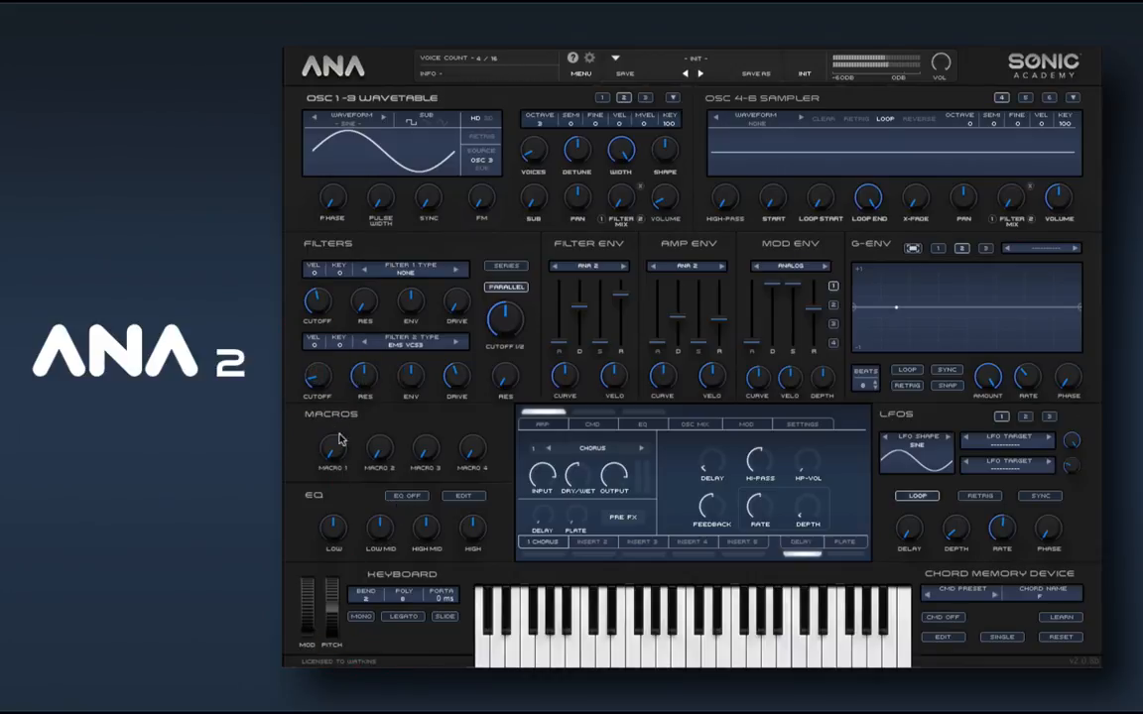
{"action": "left_click_drag", "start_coordinate": [331, 451], "coordinate": [331, 224]}
{"action": "left_click_drag", "start_coordinate": [456, 375], "coordinate": [456, 347]}
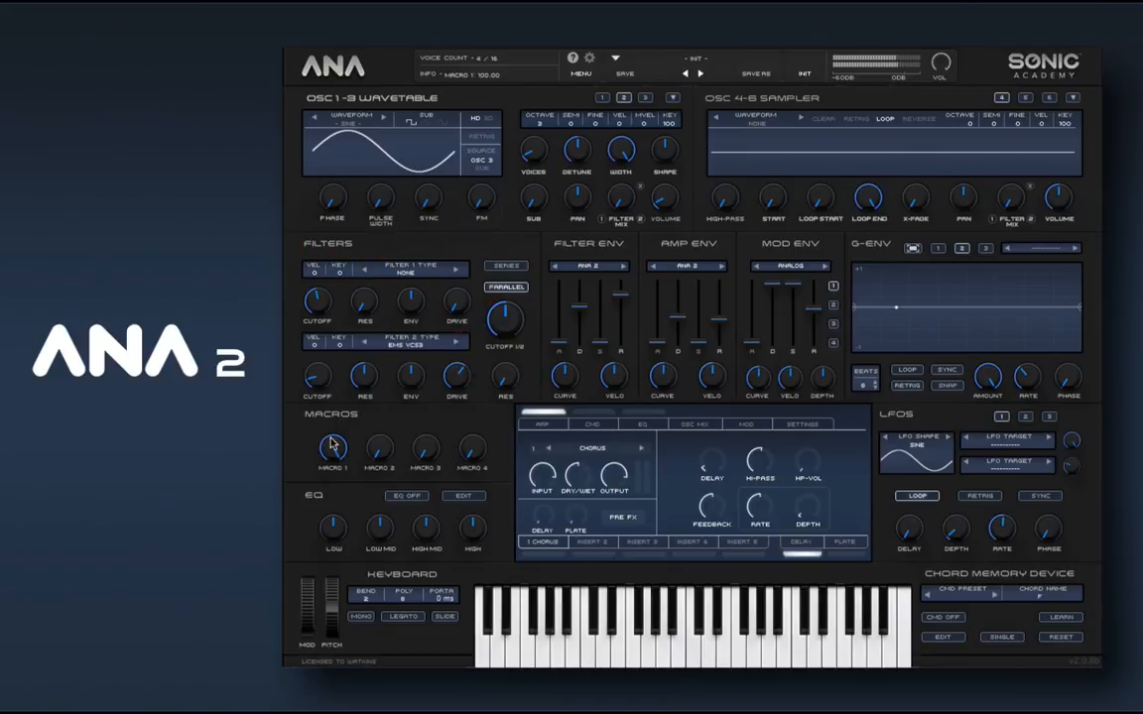
{"action": "left_click", "coordinate": [332, 446]}
{"action": "left_click", "coordinate": [333, 446]}
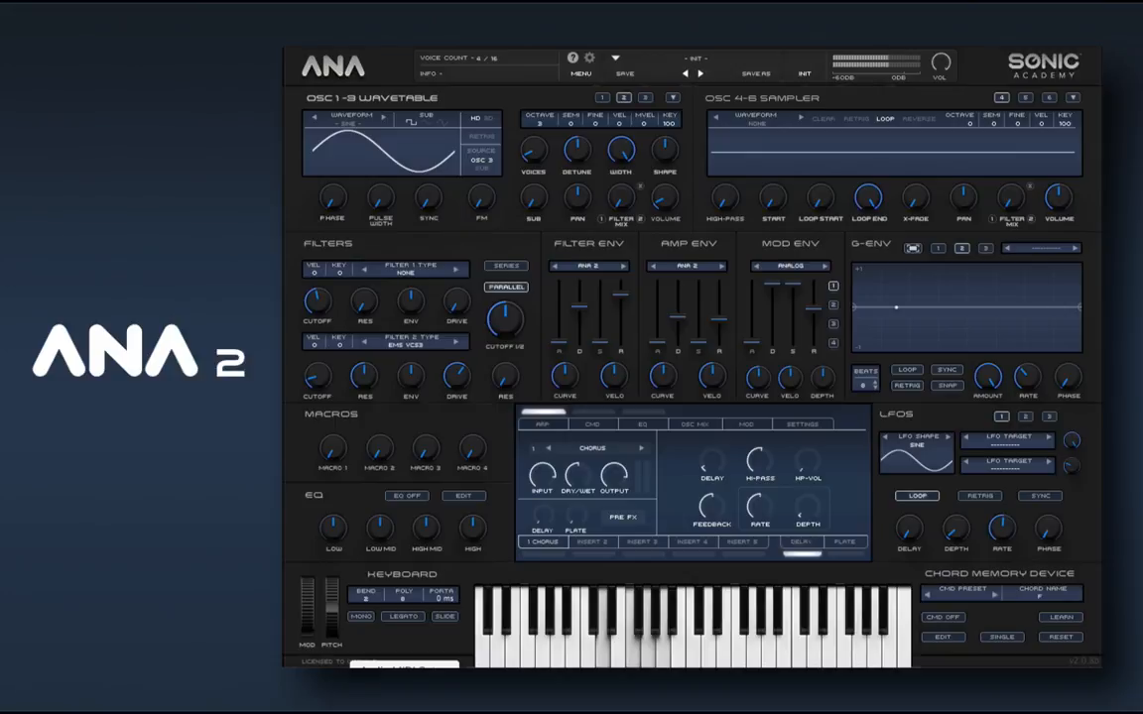
Step: Sweep Macro 1 up and down to audition the filter blend and slightly adjust Filter 2's cutoff
{"action": "left_click_drag", "start_coordinate": [334, 450], "coordinate": [328, 418]}
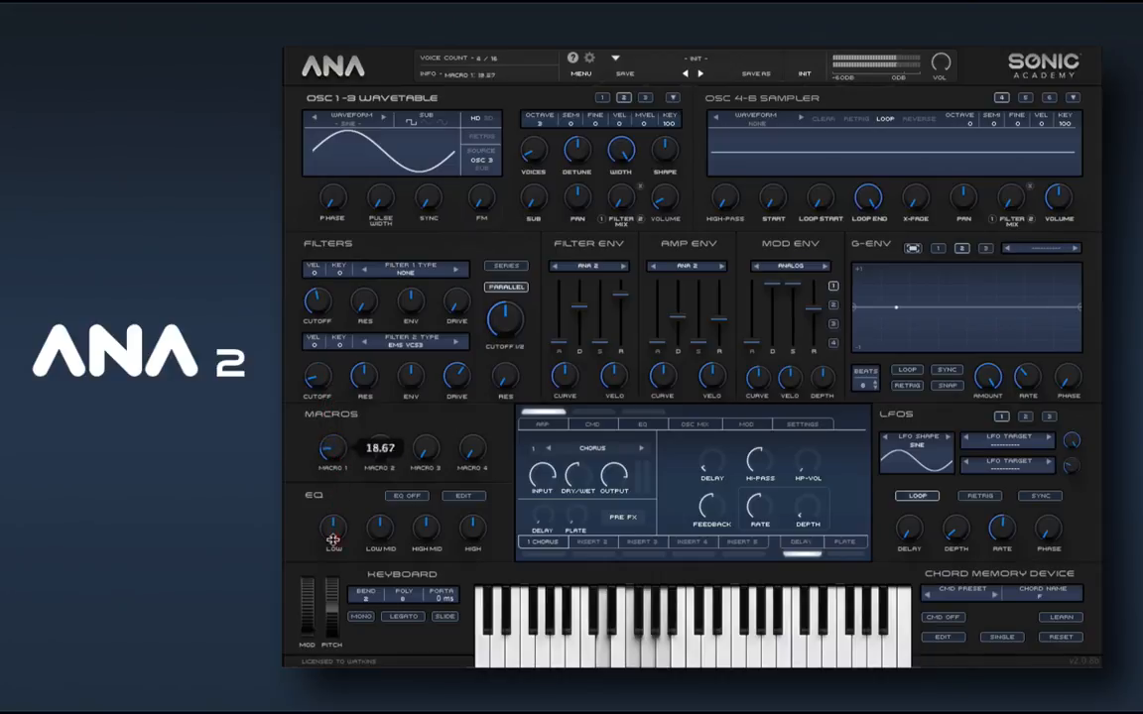
{"action": "left_click_drag", "start_coordinate": [310, 494], "coordinate": [309, 541]}
{"action": "left_click_drag", "start_coordinate": [295, 486], "coordinate": [313, 417]}
{"action": "left_click_drag", "start_coordinate": [315, 464], "coordinate": [306, 530]}
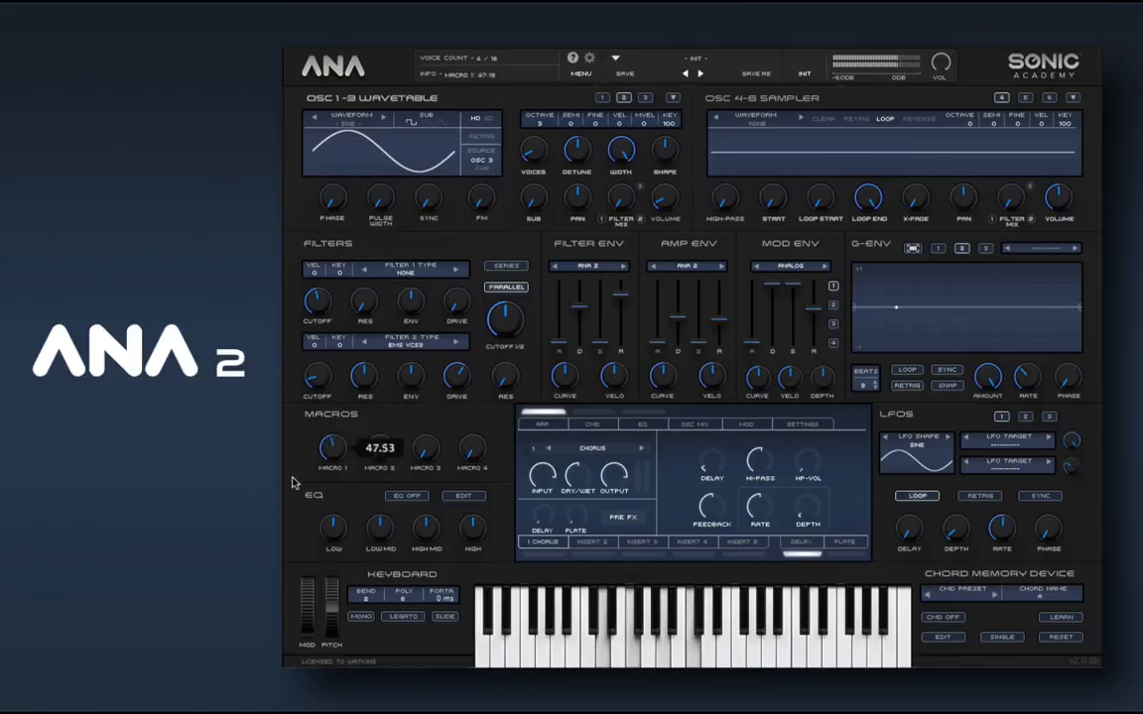
{"action": "left_click_drag", "start_coordinate": [288, 390], "coordinate": [287, 494]}
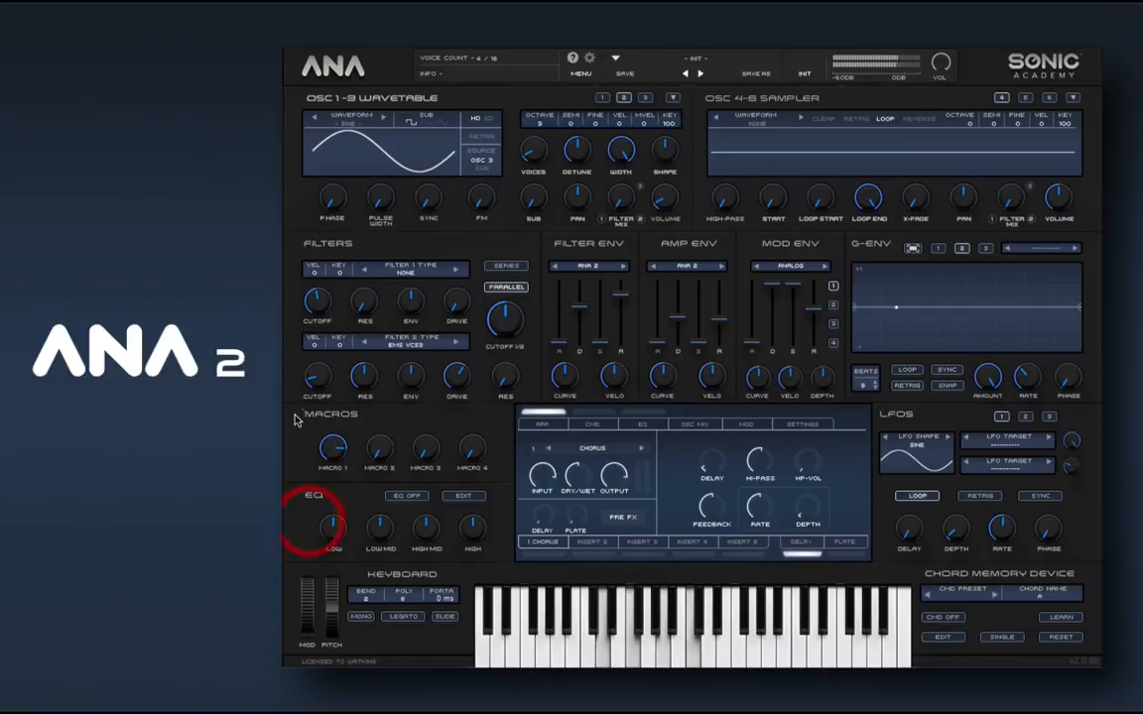
{"action": "mouse_move", "coordinate": [315, 375]}
{"action": "left_mouse_down"}
{"action": "mouse_move", "coordinate": [306, 377]}
{"action": "mouse_move", "coordinate": [321, 377]}
{"action": "left_mouse_up"}
{"action": "left_click_drag", "start_coordinate": [332, 448], "coordinate": [296, 445]}
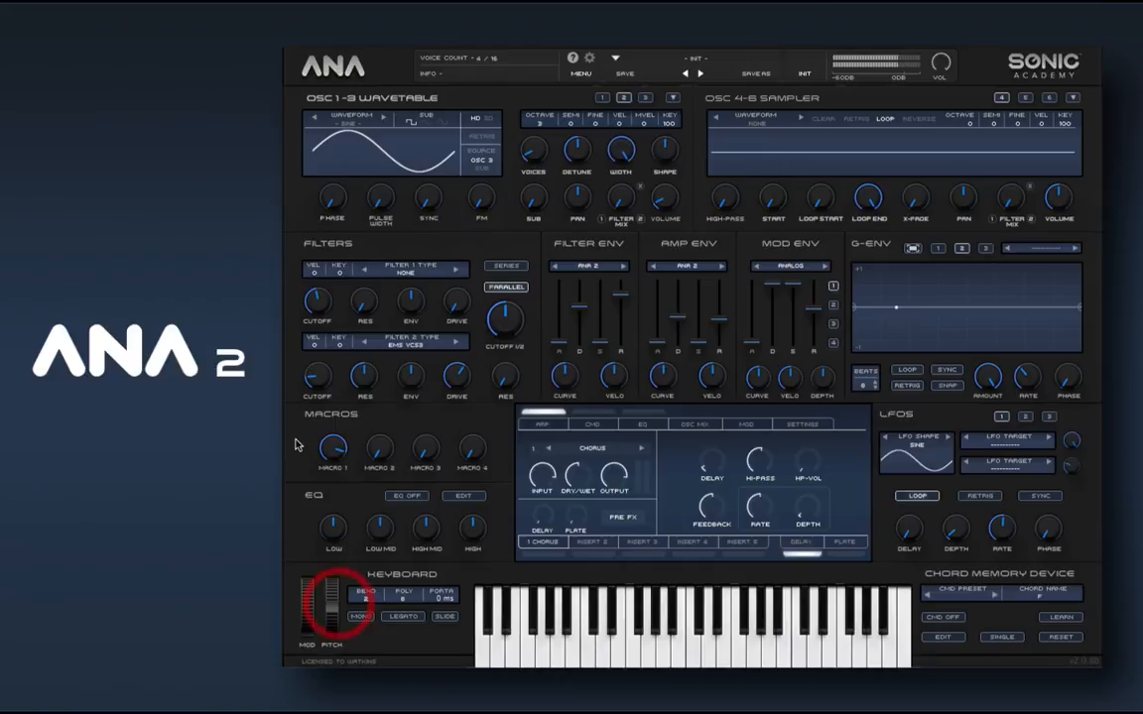
Step: Open the arpeggiator and switch it off
{"action": "left_click", "coordinate": [549, 428]}
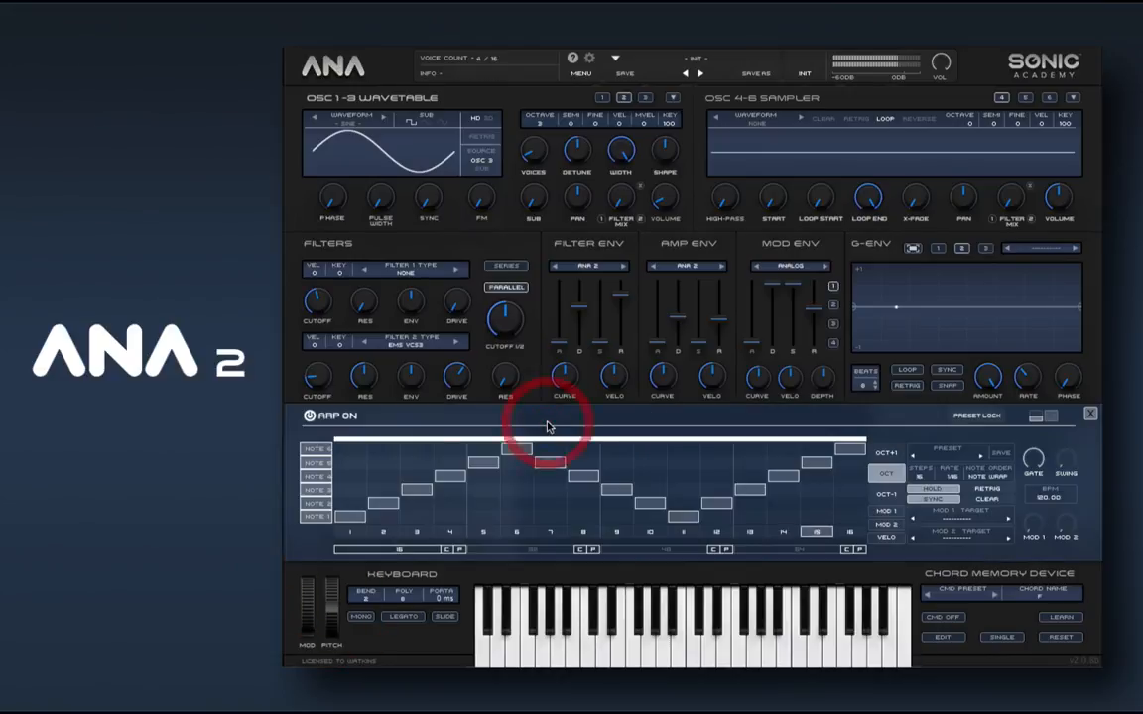
{"action": "left_click", "coordinate": [335, 417]}
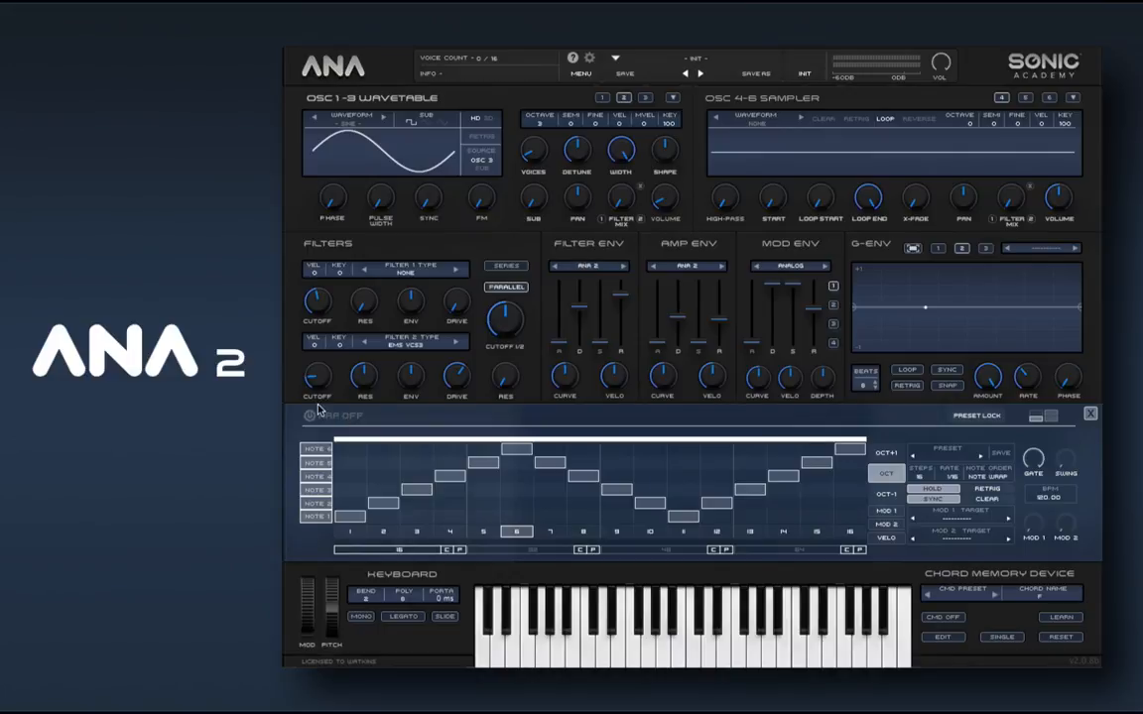
Step: Set Filter 1's type to Mogy - LP and Filter 2's type to Mogy - HP, and close the arpeggiator editor
{"action": "left_click", "coordinate": [401, 345]}
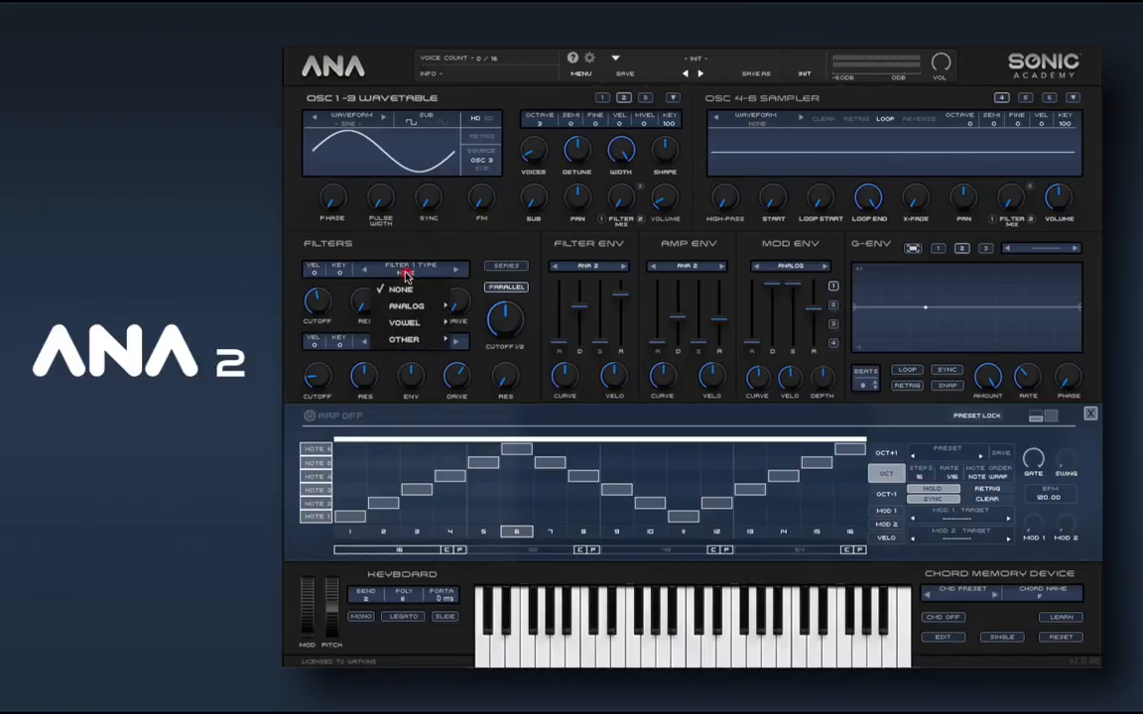
{"action": "mouse_move", "coordinate": [423, 314]}
{"action": "left_click", "coordinate": [493, 325]}
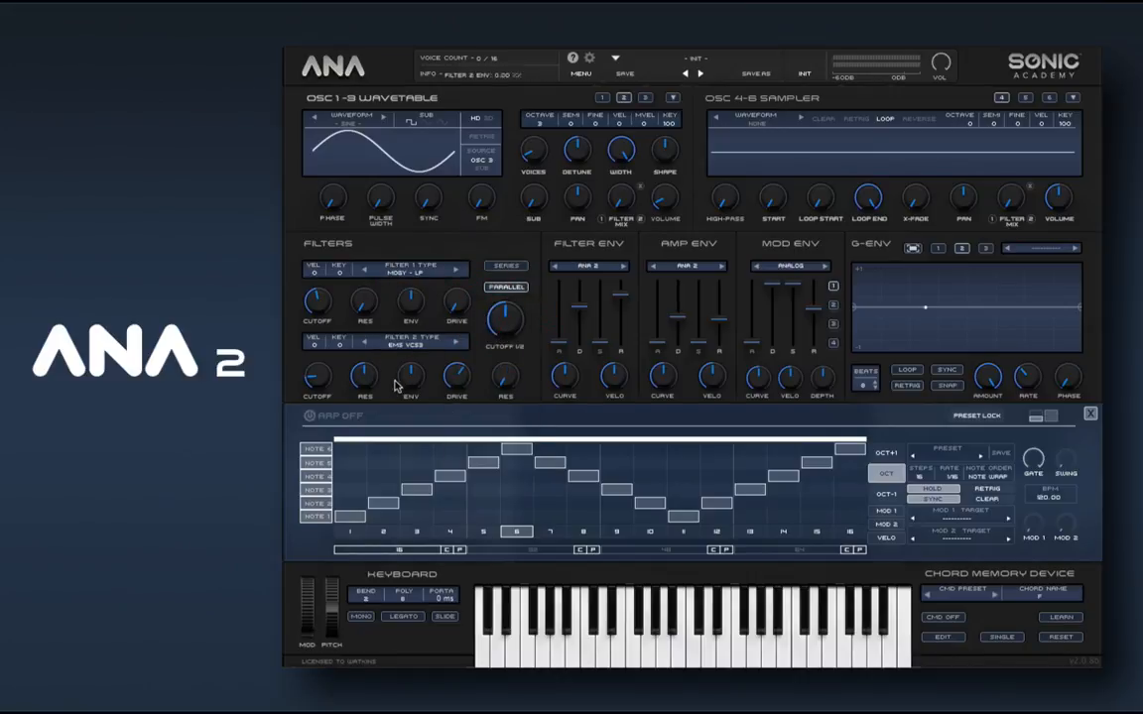
{"action": "left_click", "coordinate": [401, 346]}
{"action": "mouse_move", "coordinate": [407, 378]}
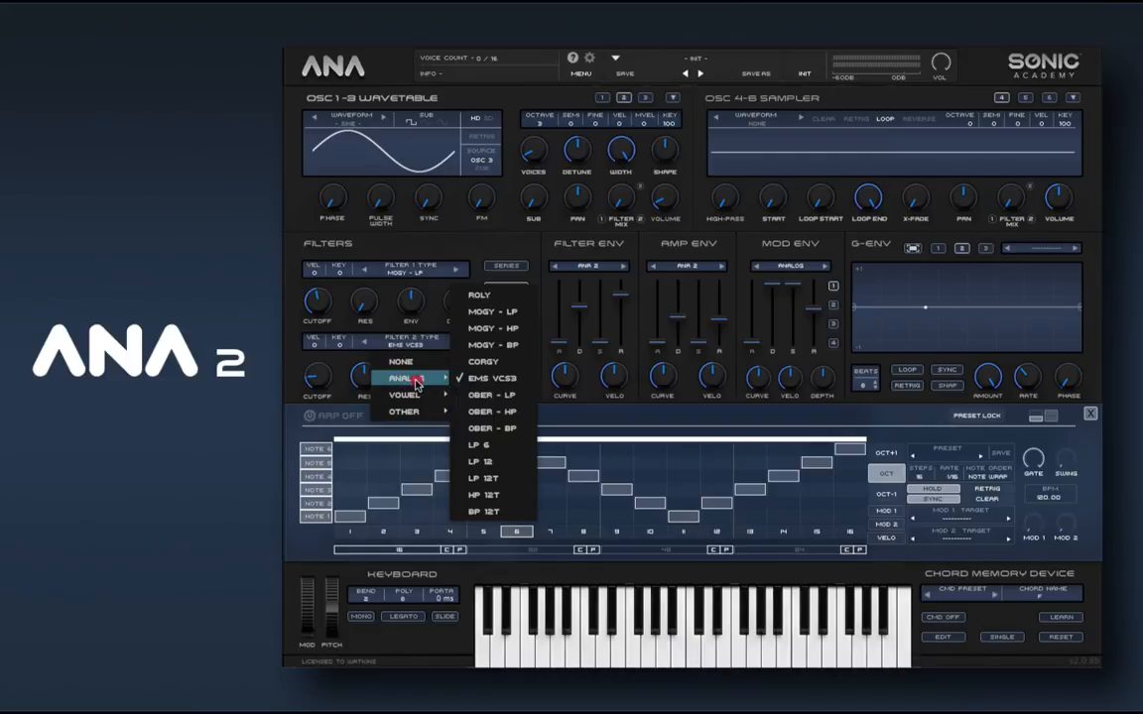
{"action": "left_click", "coordinate": [514, 333]}
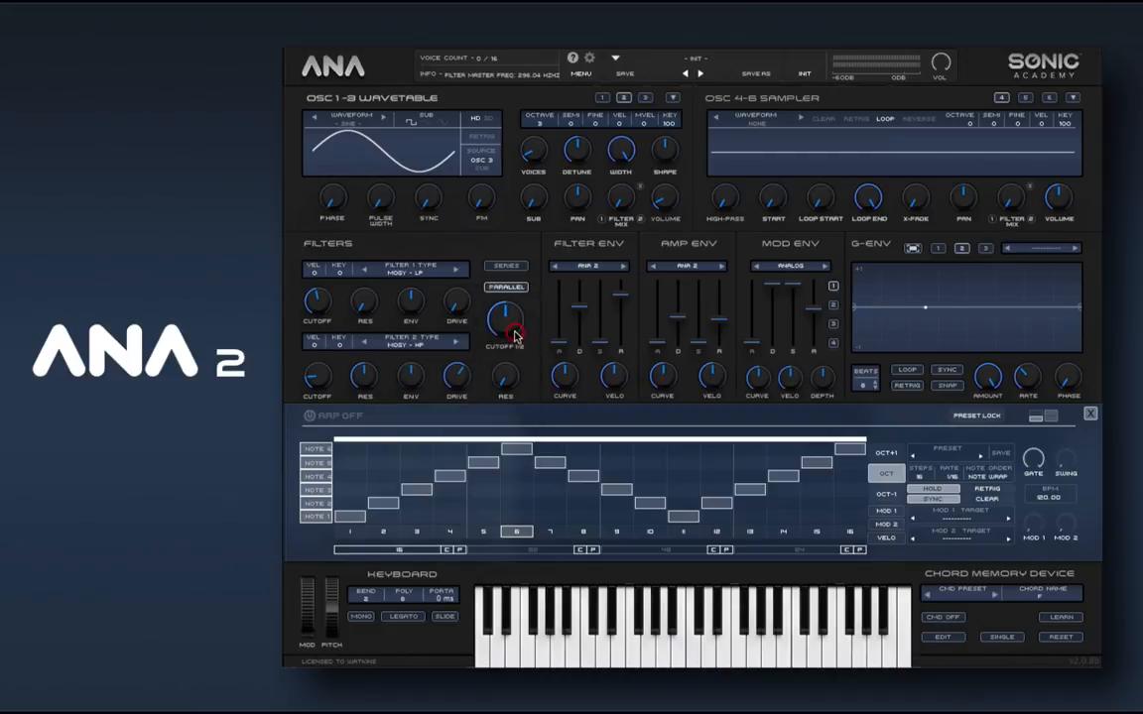
{"action": "left_click", "coordinate": [1092, 415]}
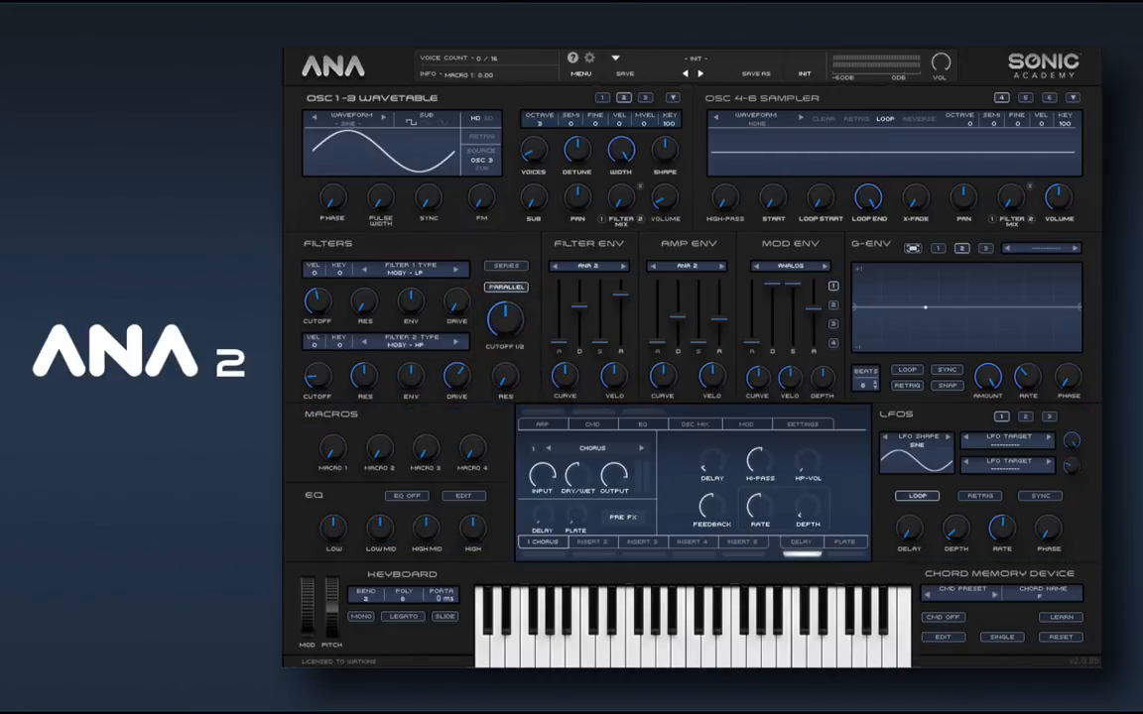
Step: Turn the arpeggiator back on and lower both filters' cutoffs while trying Macro 1 at 100 and 0
{"action": "left_click", "coordinate": [546, 410]}
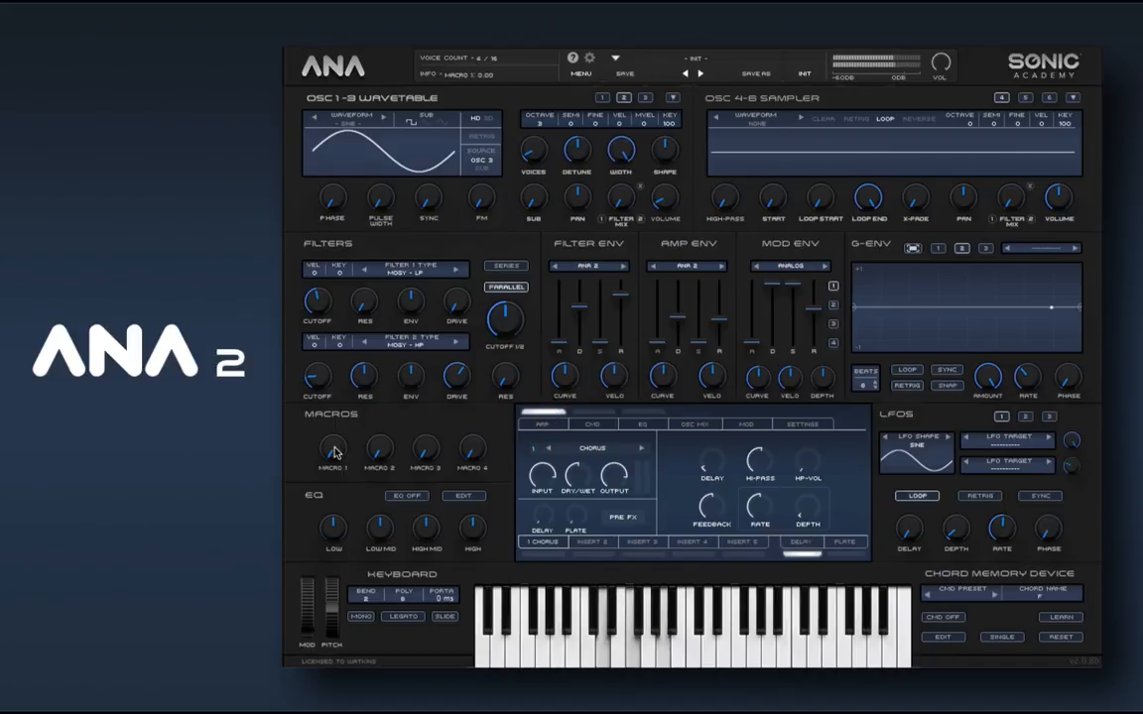
{"action": "left_click_drag", "start_coordinate": [335, 452], "coordinate": [337, 256]}
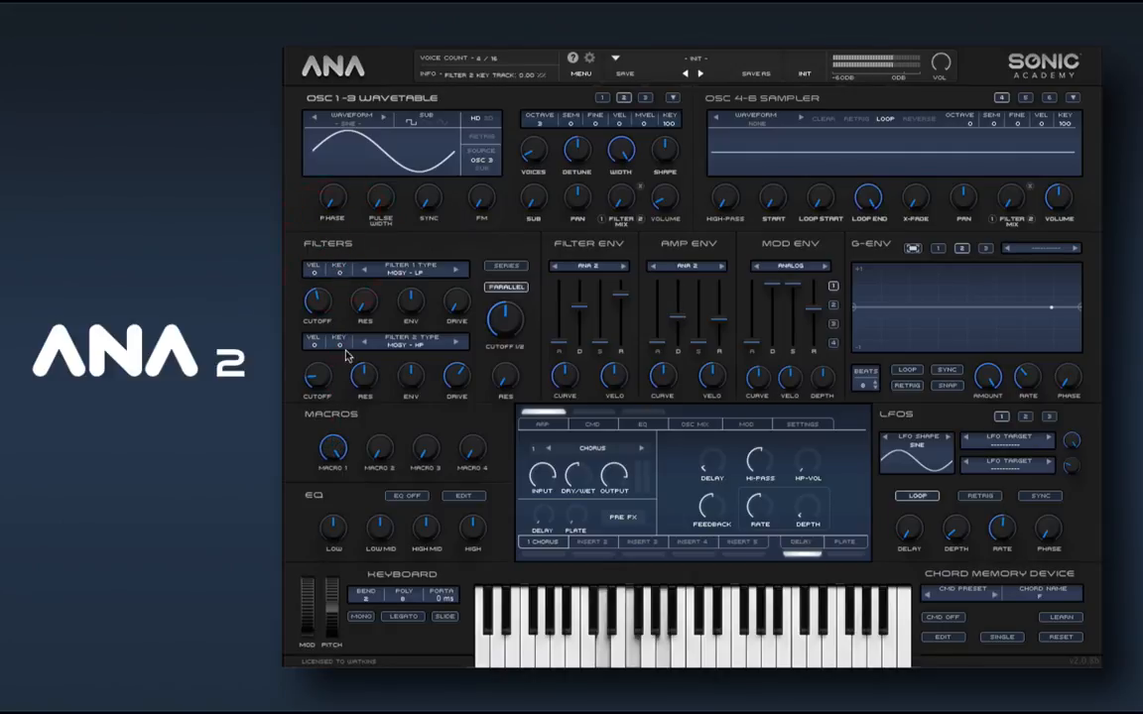
{"action": "left_click_drag", "start_coordinate": [318, 369], "coordinate": [319, 387]}
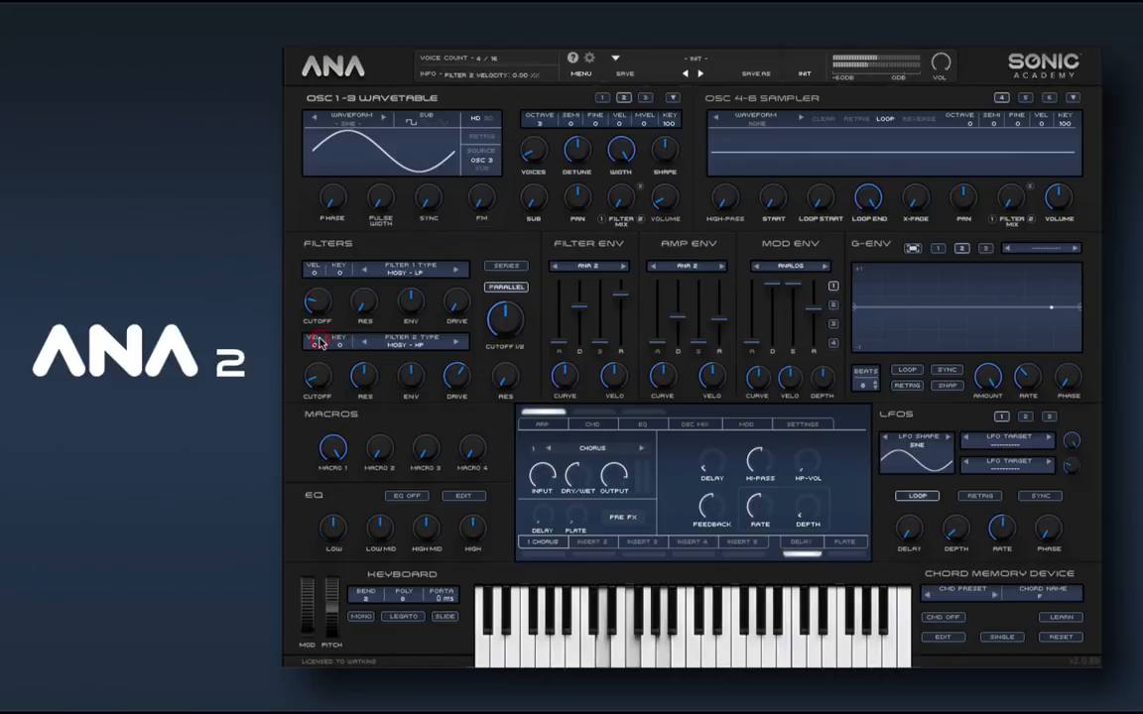
{"action": "left_click_drag", "start_coordinate": [331, 452], "coordinate": [338, 658]}
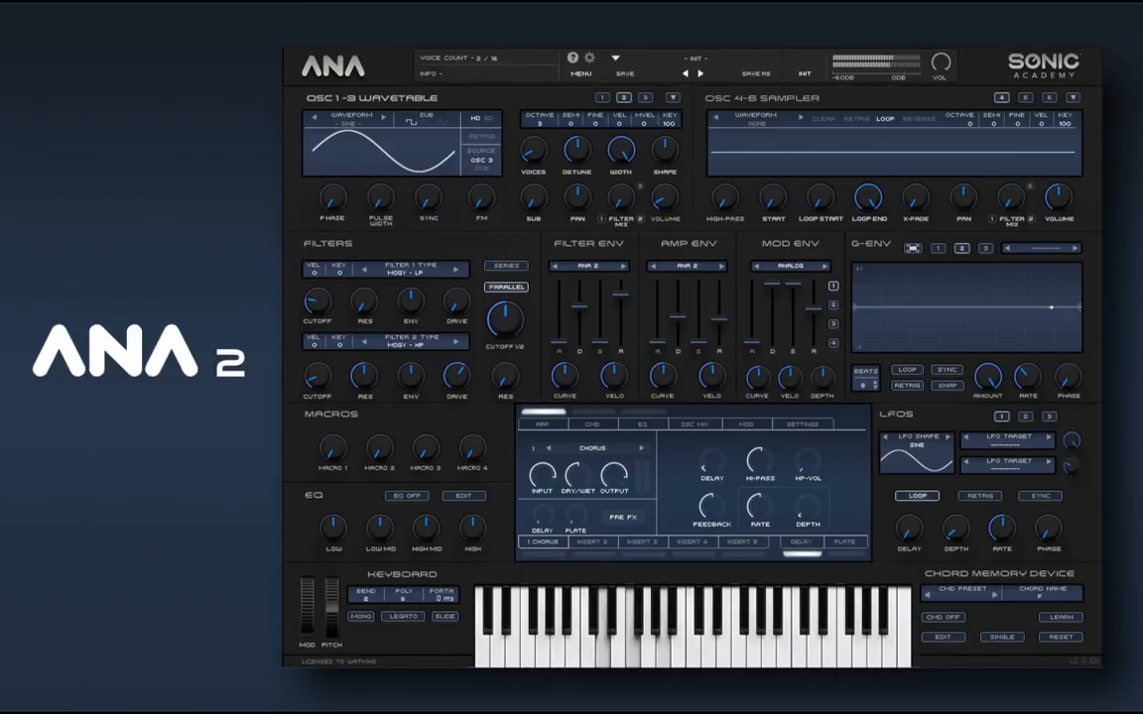
Step: Lower Filter 1's cutoff, add resonance and drive to it, and reduce the shared filter cutoff
{"action": "left_click_drag", "start_coordinate": [322, 293], "coordinate": [363, 240]}
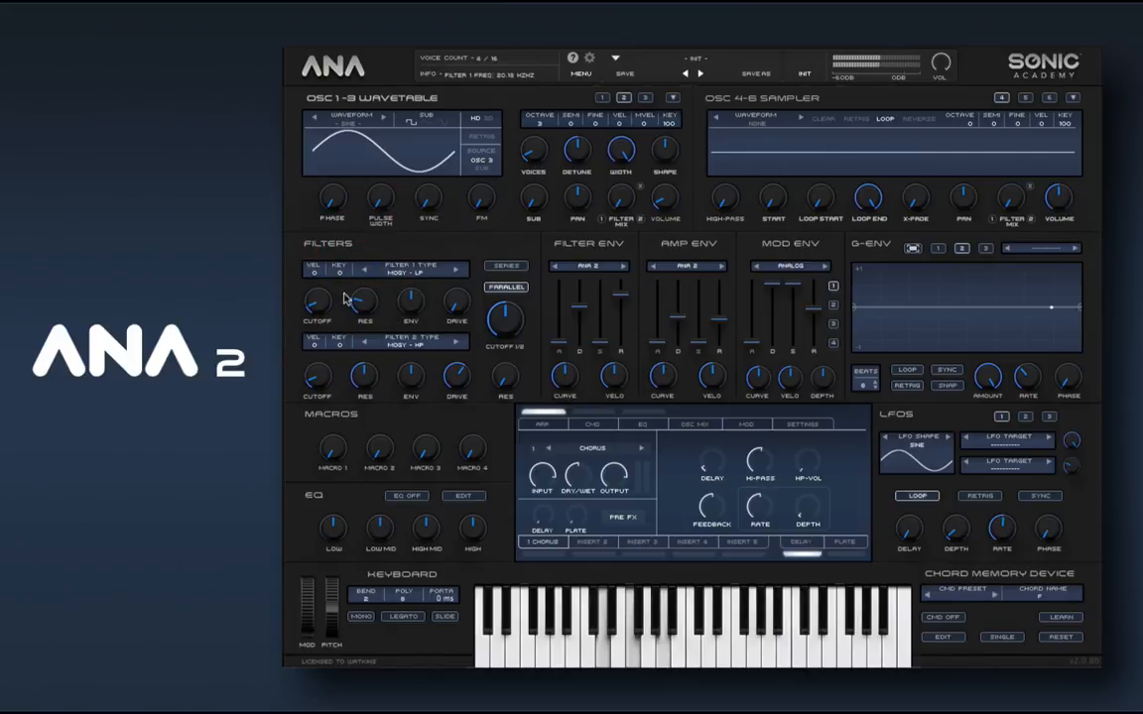
{"action": "left_click_drag", "start_coordinate": [437, 303], "coordinate": [446, 214]}
{"action": "left_click_drag", "start_coordinate": [504, 315], "coordinate": [508, 327]}
Step: Fine-tune Filter 2's cutoff while sweeping Macro 1 up to full, and switch off the arpeggiator
{"action": "left_click_drag", "start_coordinate": [323, 370], "coordinate": [324, 352]}
{"action": "left_click_drag", "start_coordinate": [334, 446], "coordinate": [329, 250]}
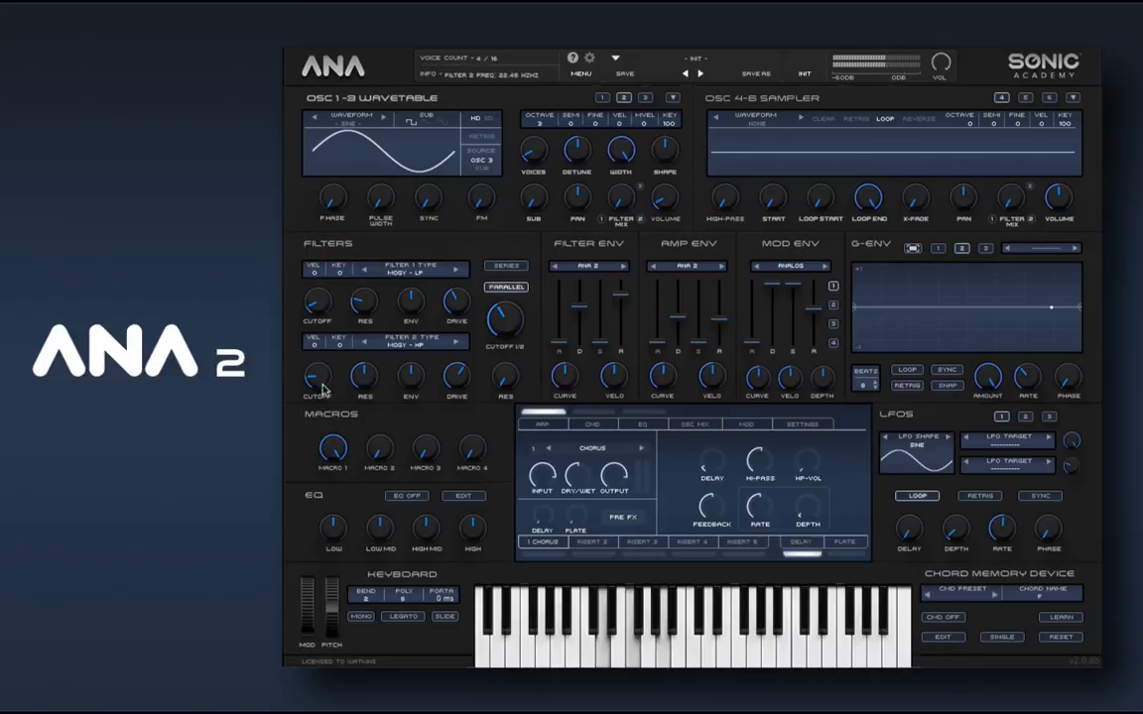
{"action": "left_click_drag", "start_coordinate": [323, 385], "coordinate": [323, 378]}
{"action": "left_click_drag", "start_coordinate": [334, 447], "coordinate": [346, 315]}
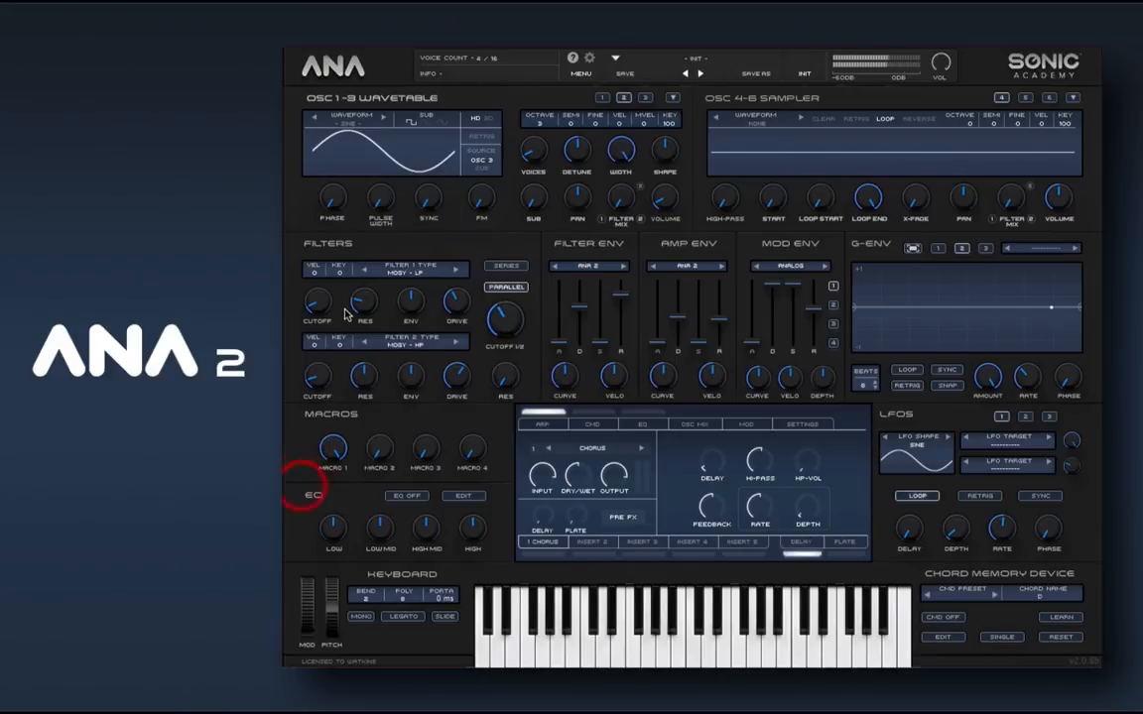
{"action": "left_click", "coordinate": [541, 412]}
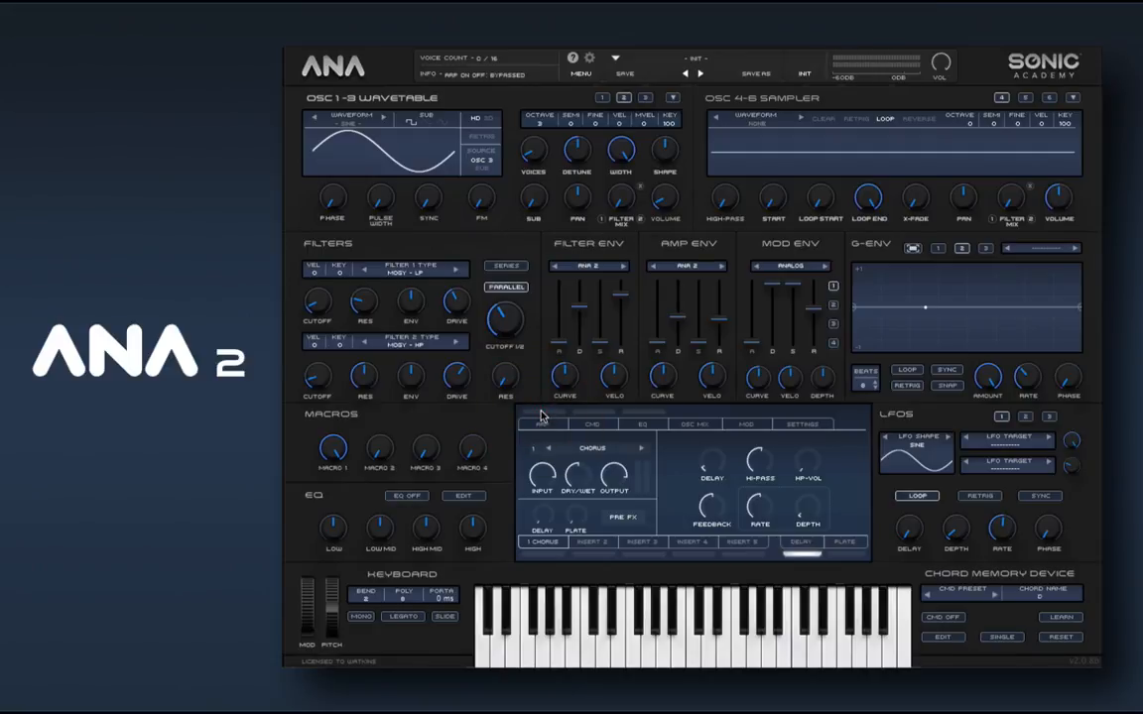